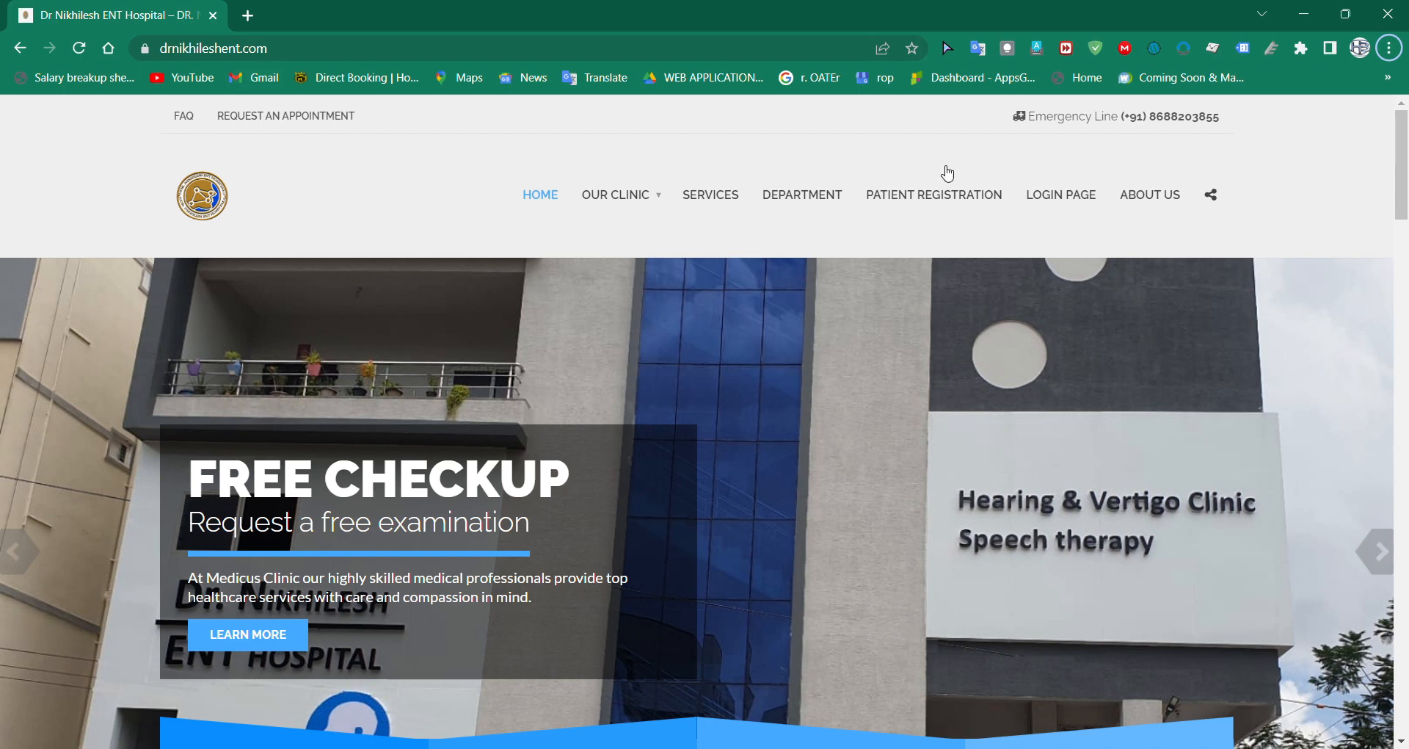
Step: Open the hospital management login page and log in with the username accountant
click(1066, 206)
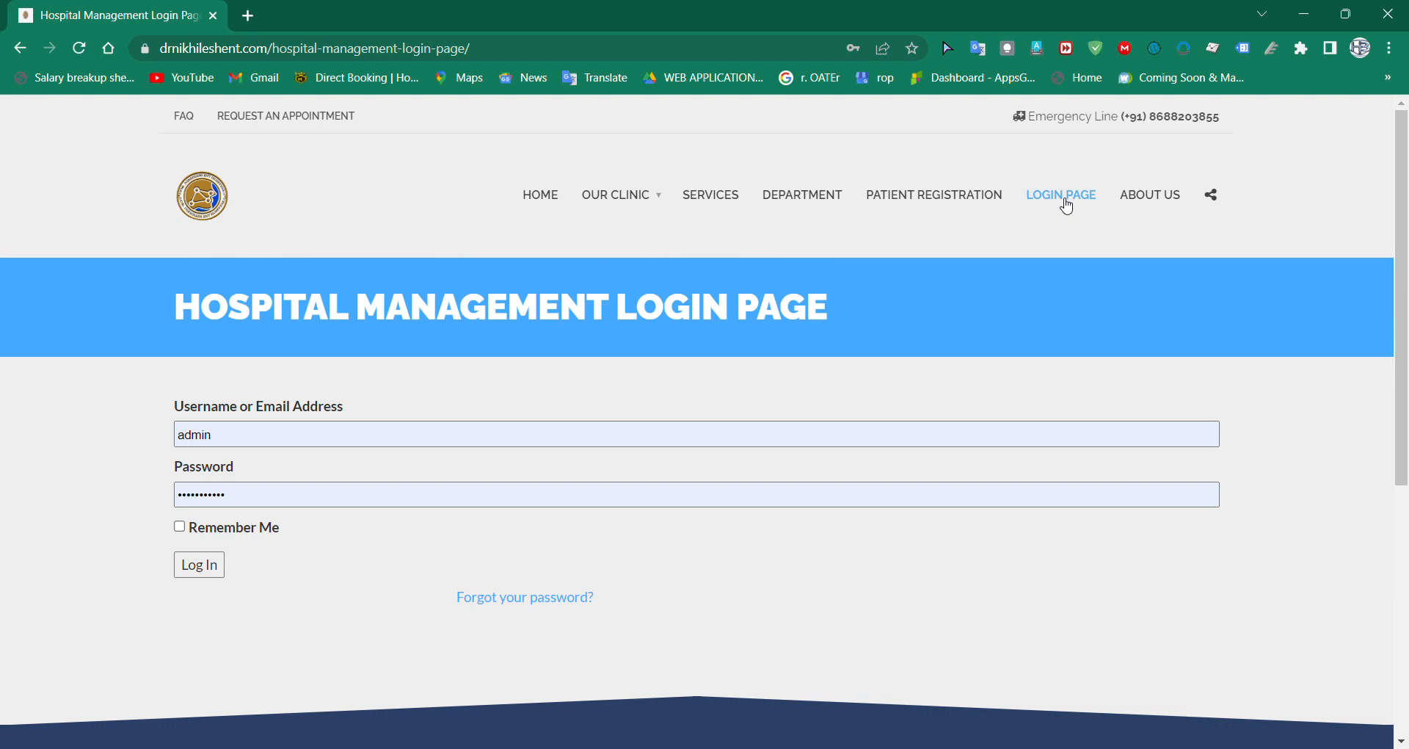
click(291, 440)
key(BackSpace)
key(BackSpace)
key(BackSpace)
key(BackSpace)
key(BackSpace)
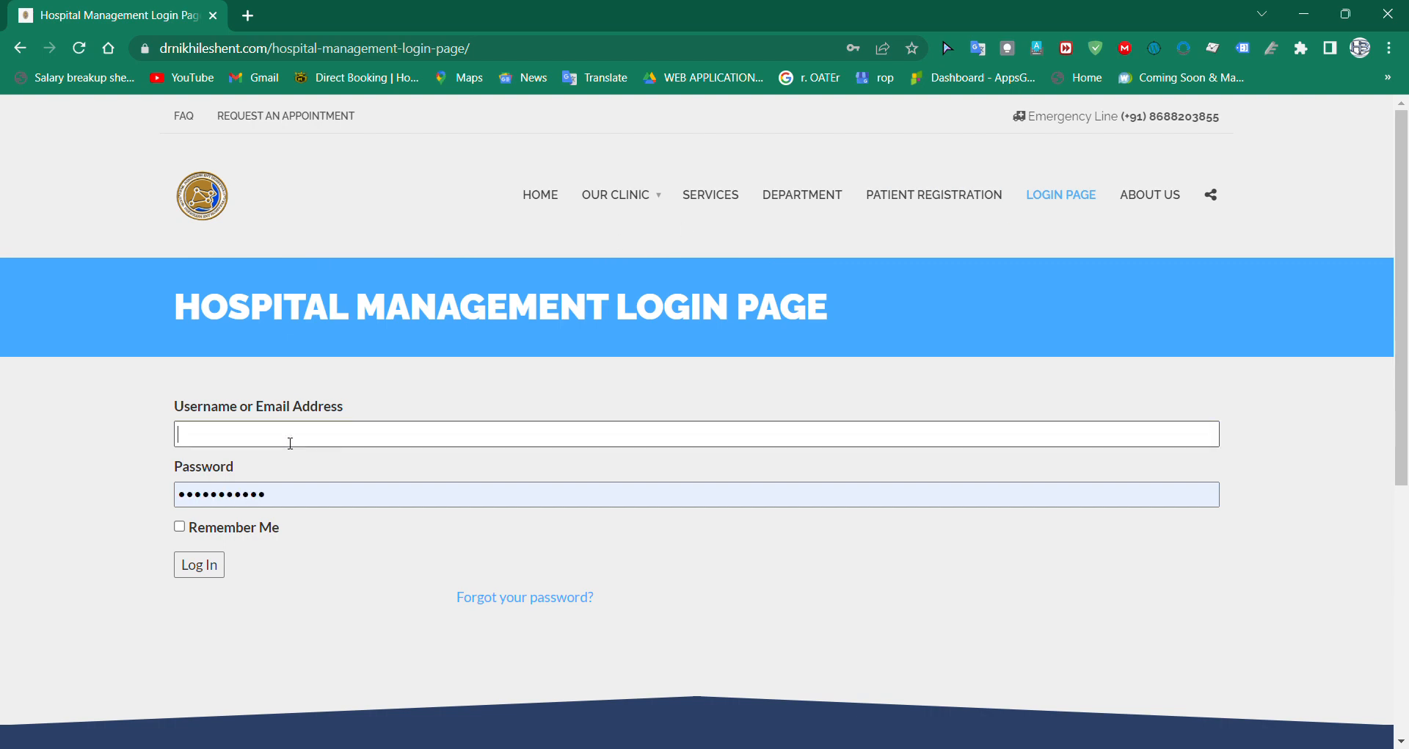
text(a)
text(cc)
text(ounta)
text(nat)
key(BackSpace)
key(BackSpace)
key(BackSpace)
text(nt)
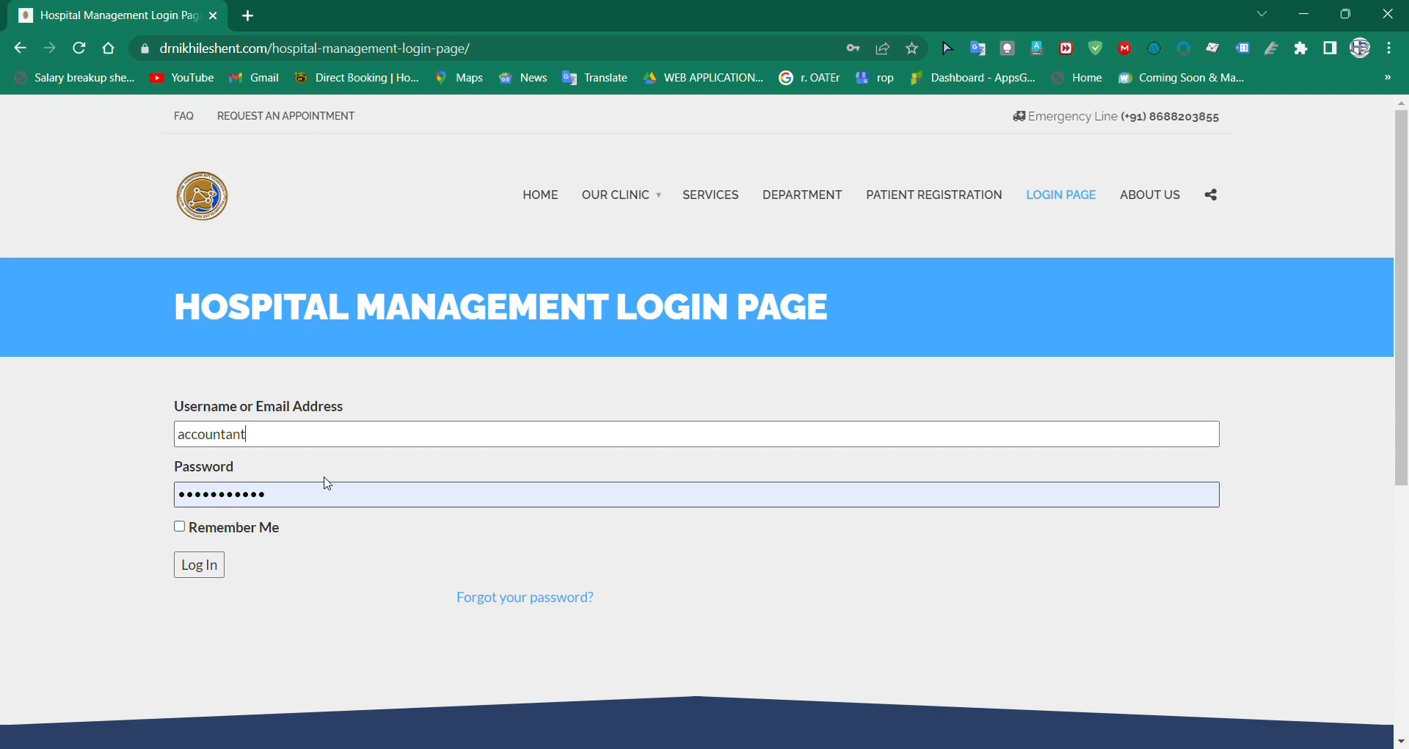
click(208, 567)
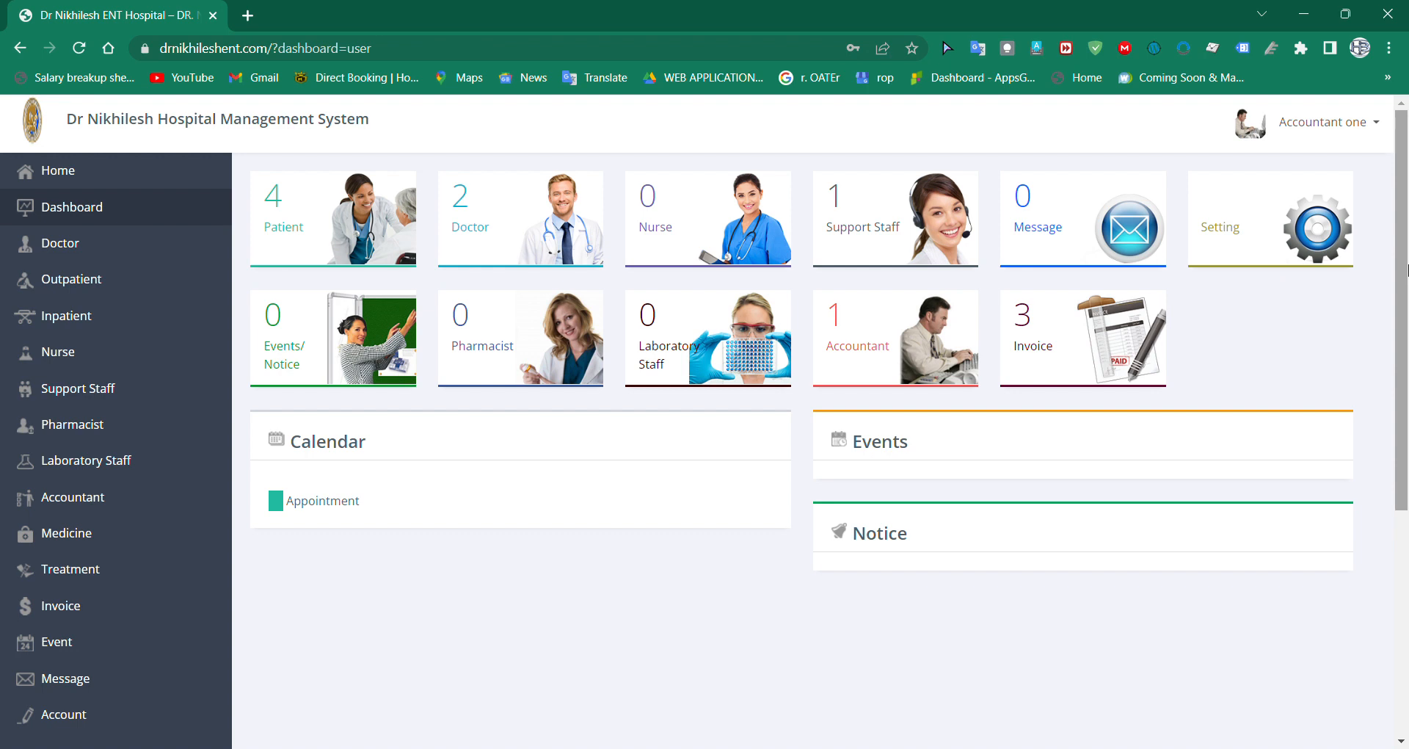
Step: View the accountant's own profile page and return to the dashboard
drag(1408, 270, 1405, 242)
click(1378, 123)
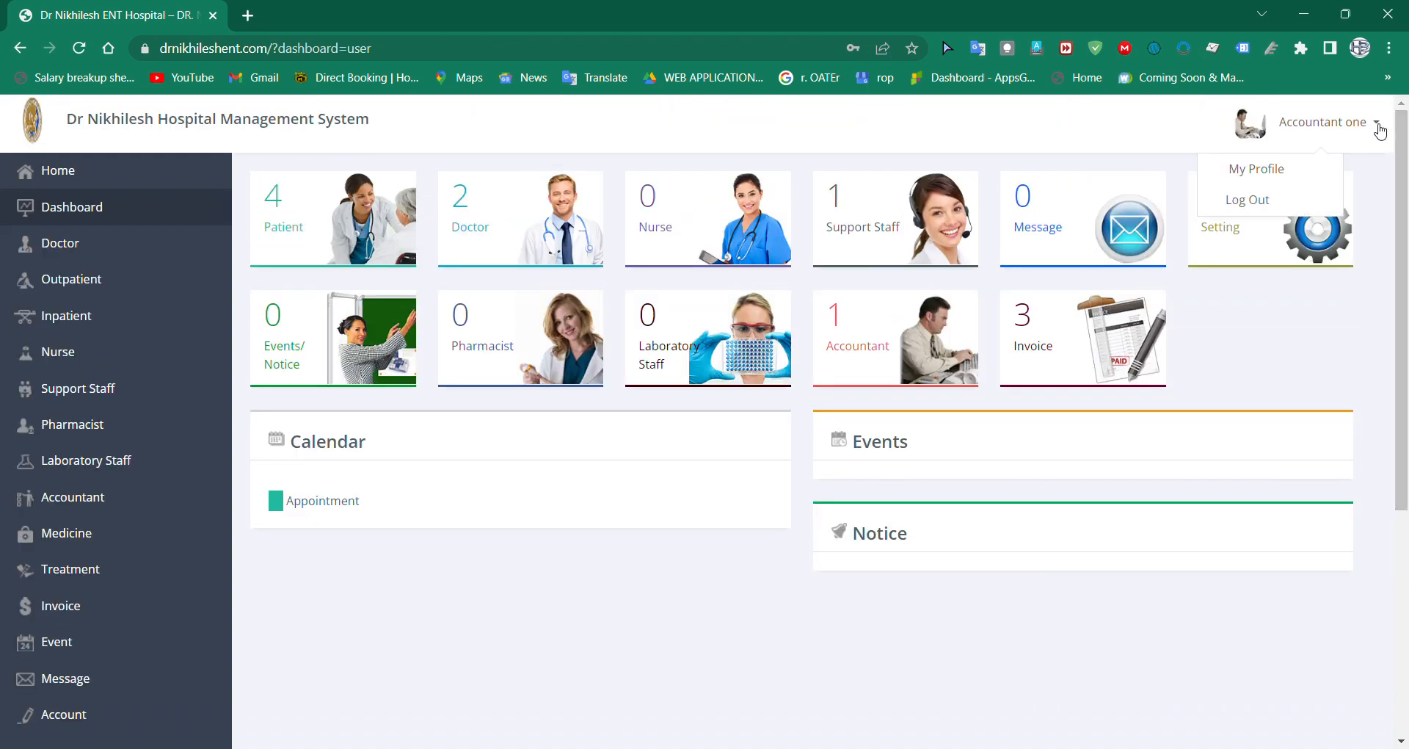
click(1261, 175)
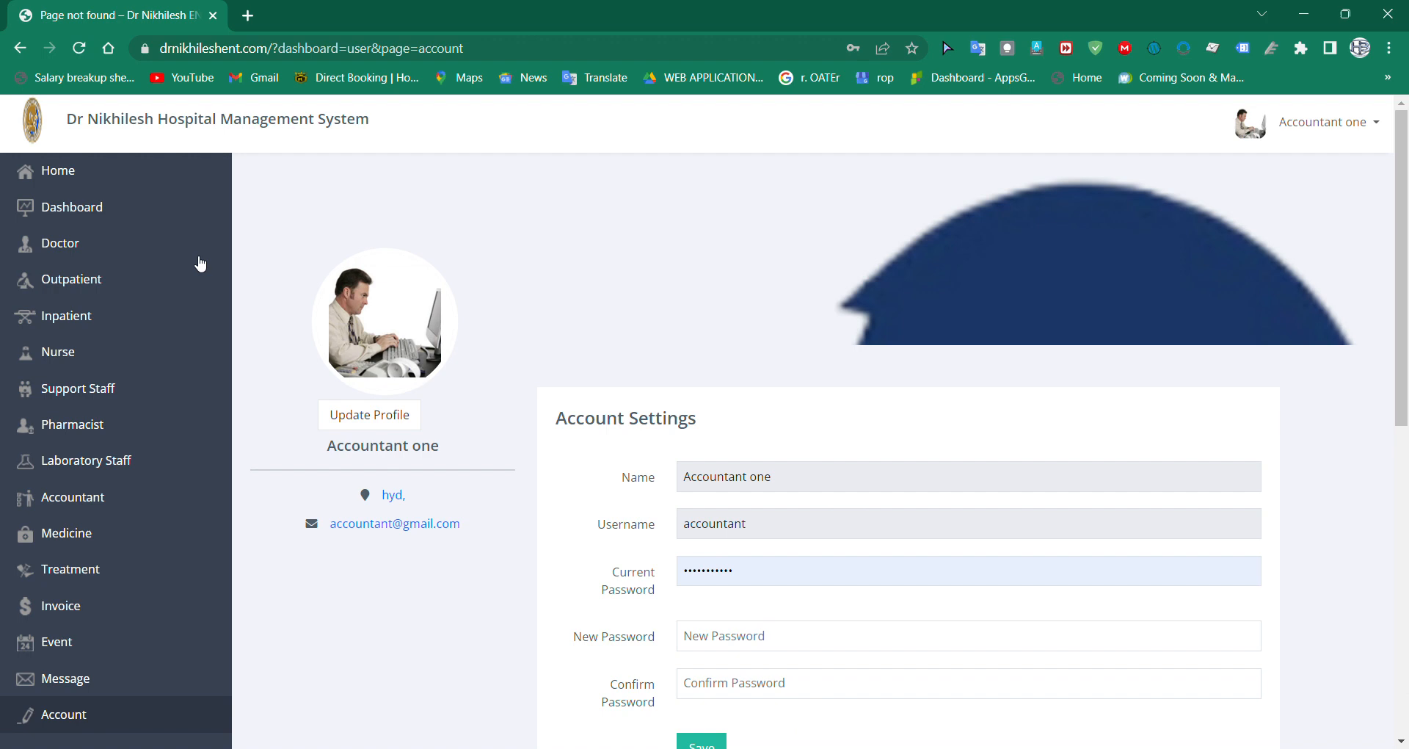
click(119, 213)
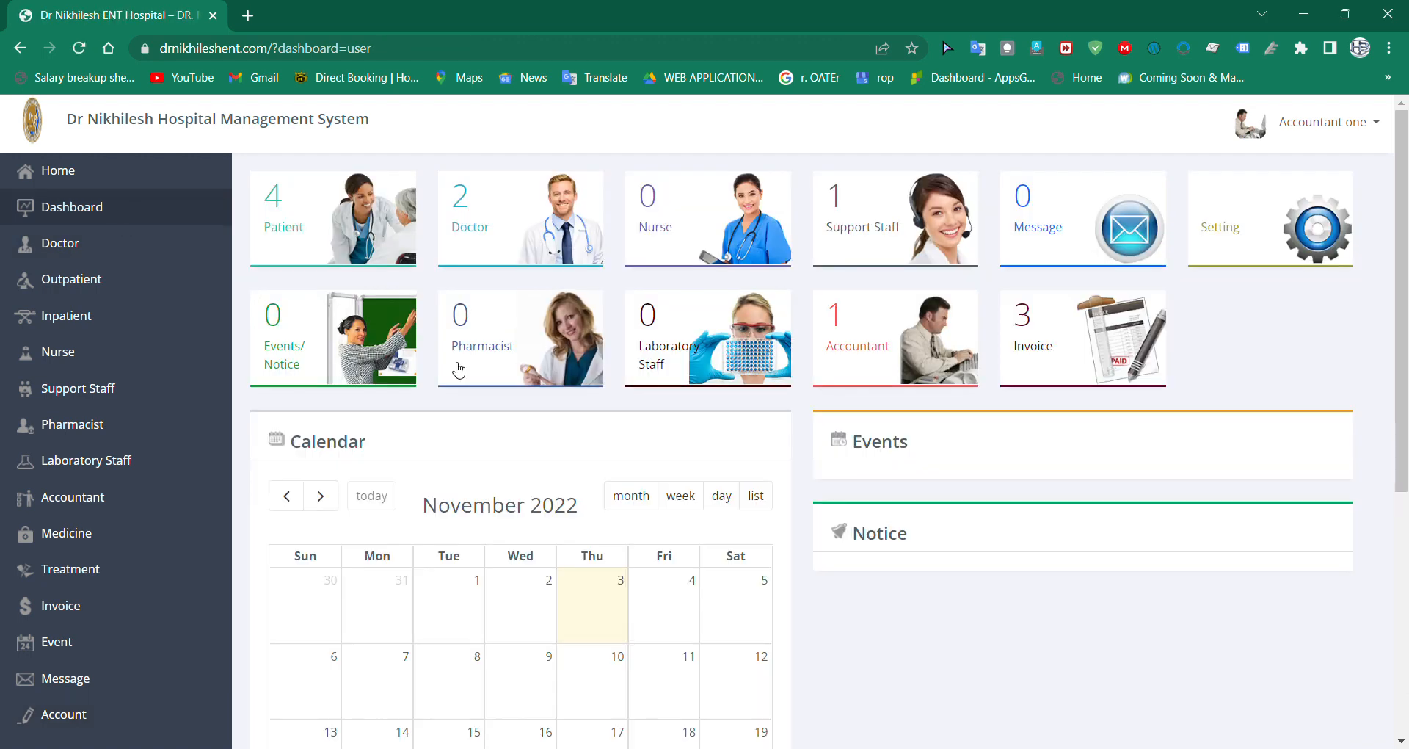
Step: Open the invoice section and start a new invoice
scroll(1129, 369, down, 2)
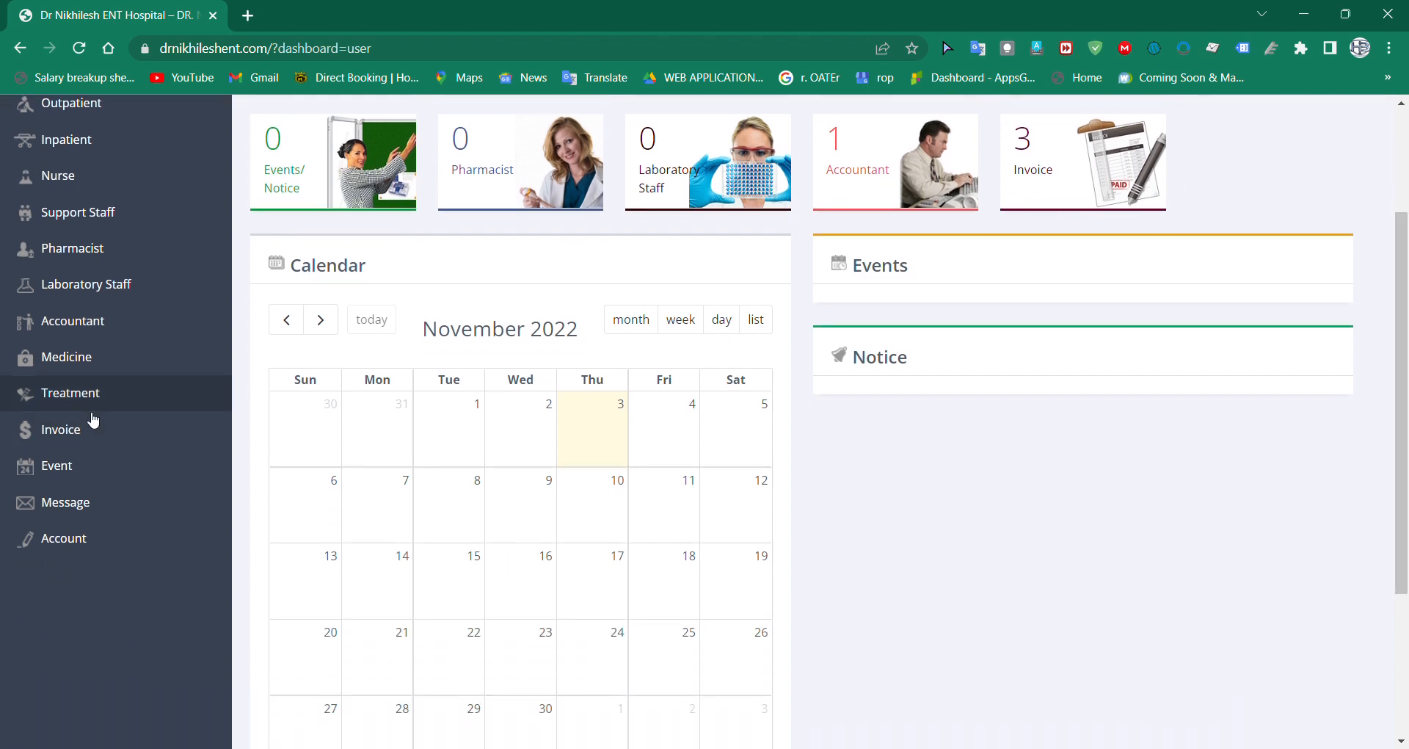
click(93, 434)
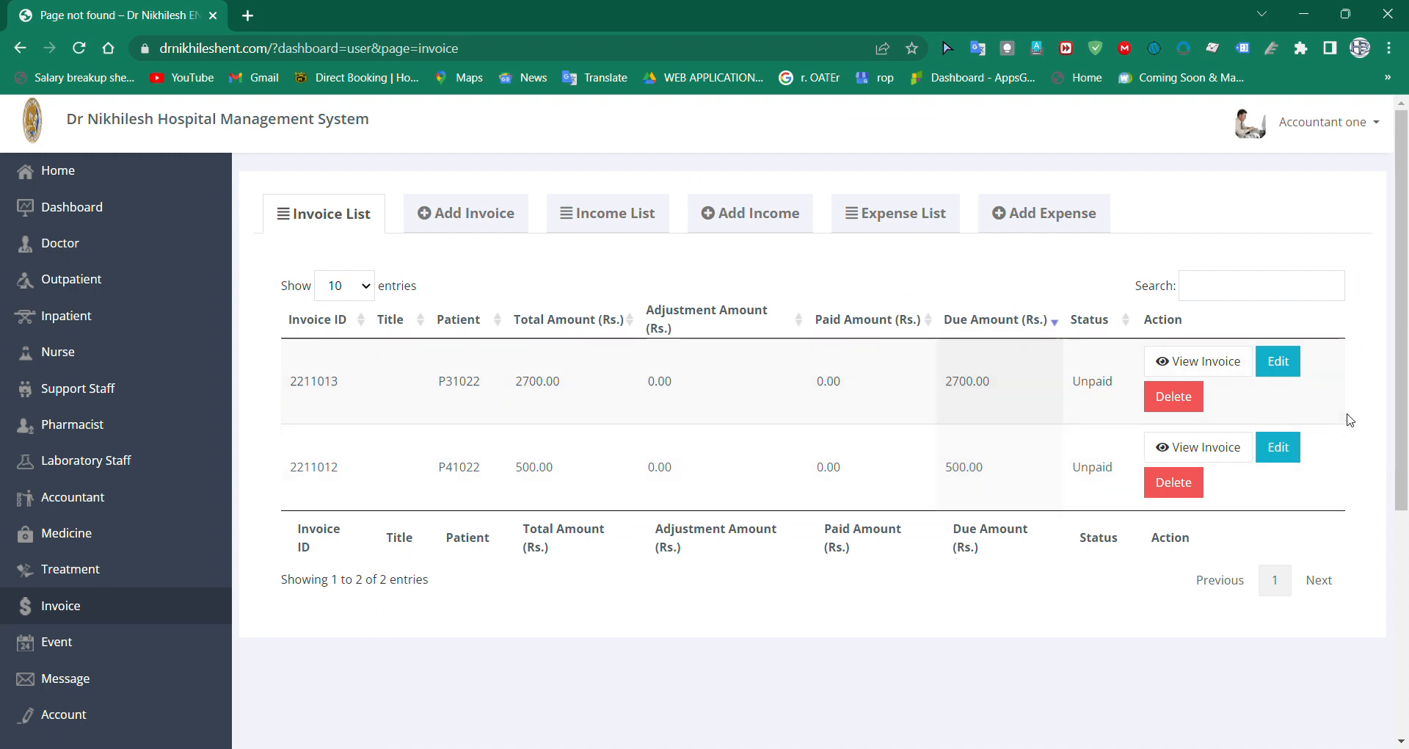
click(441, 229)
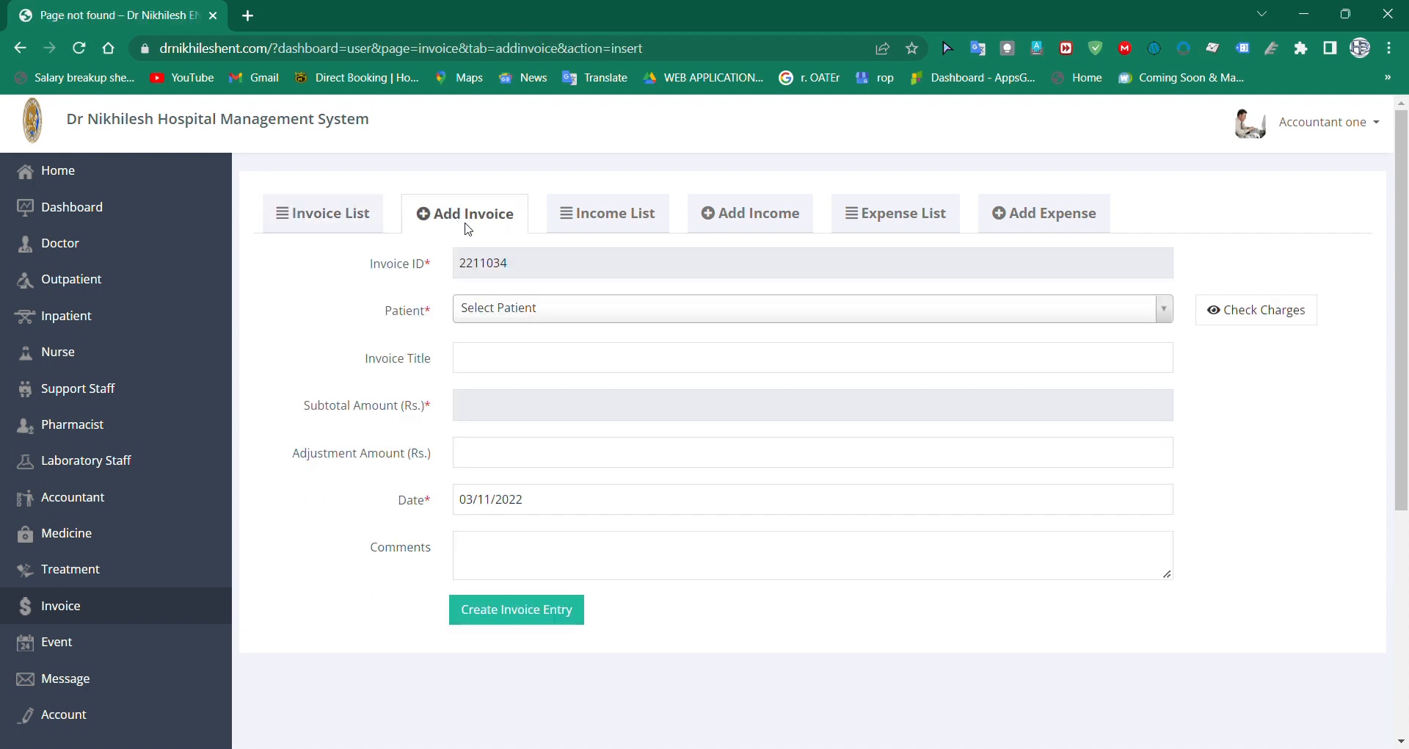
click(580, 275)
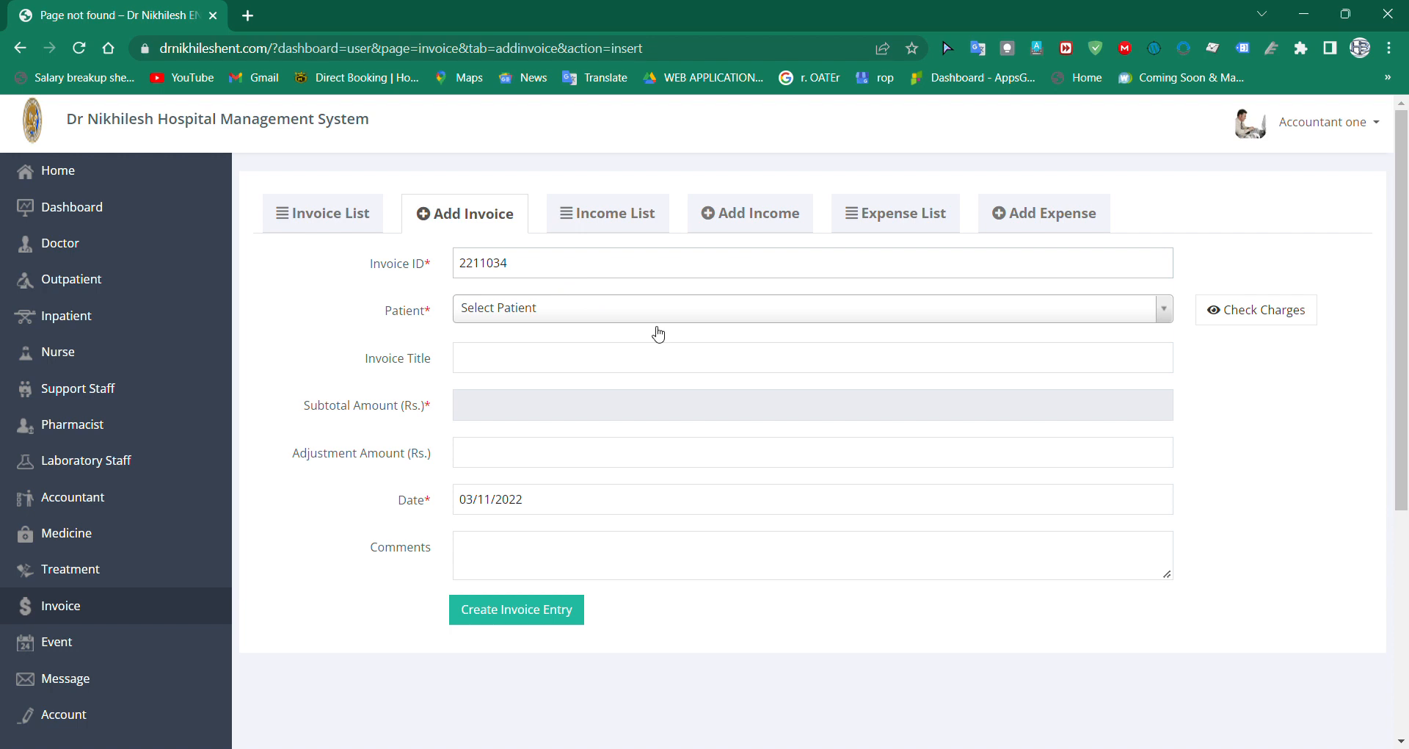
Step: Select patient three for the invoice and bring up that patient's charges
click(546, 312)
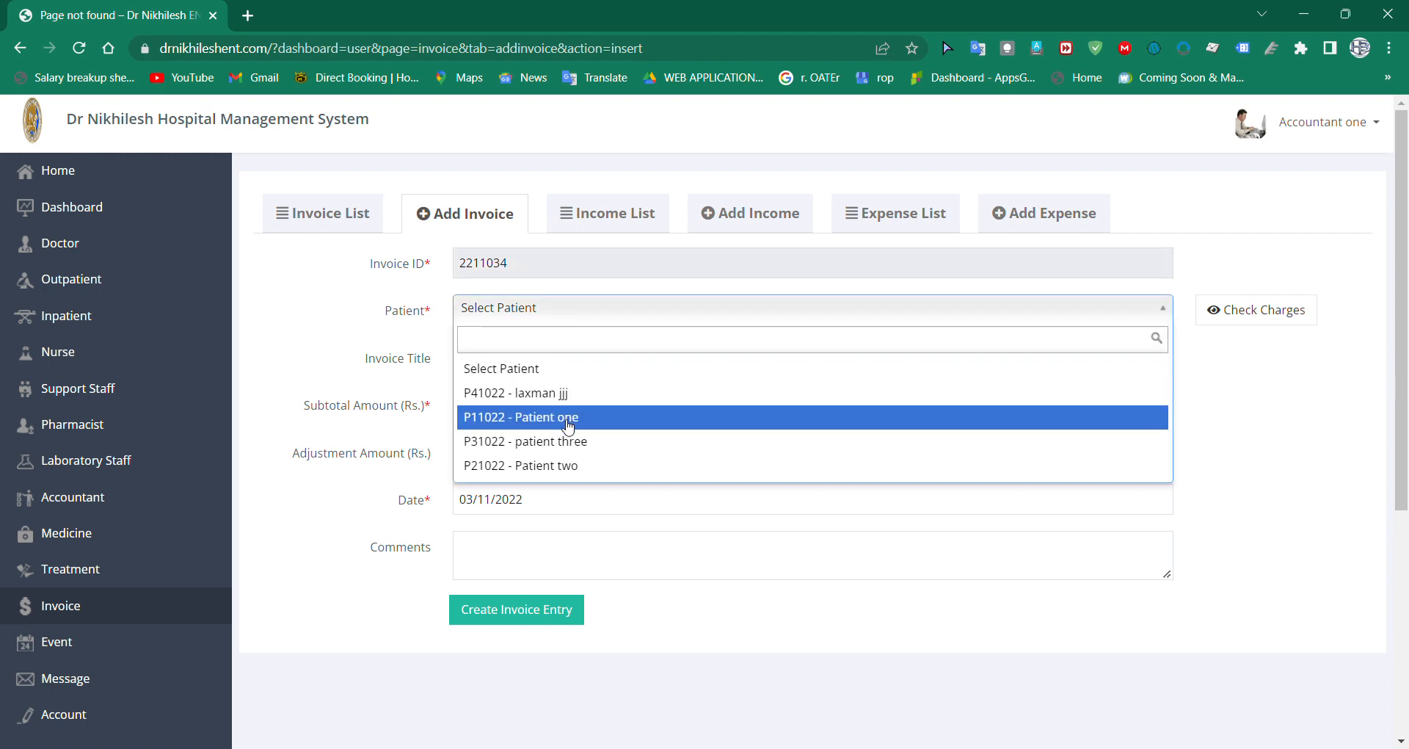
click(640, 449)
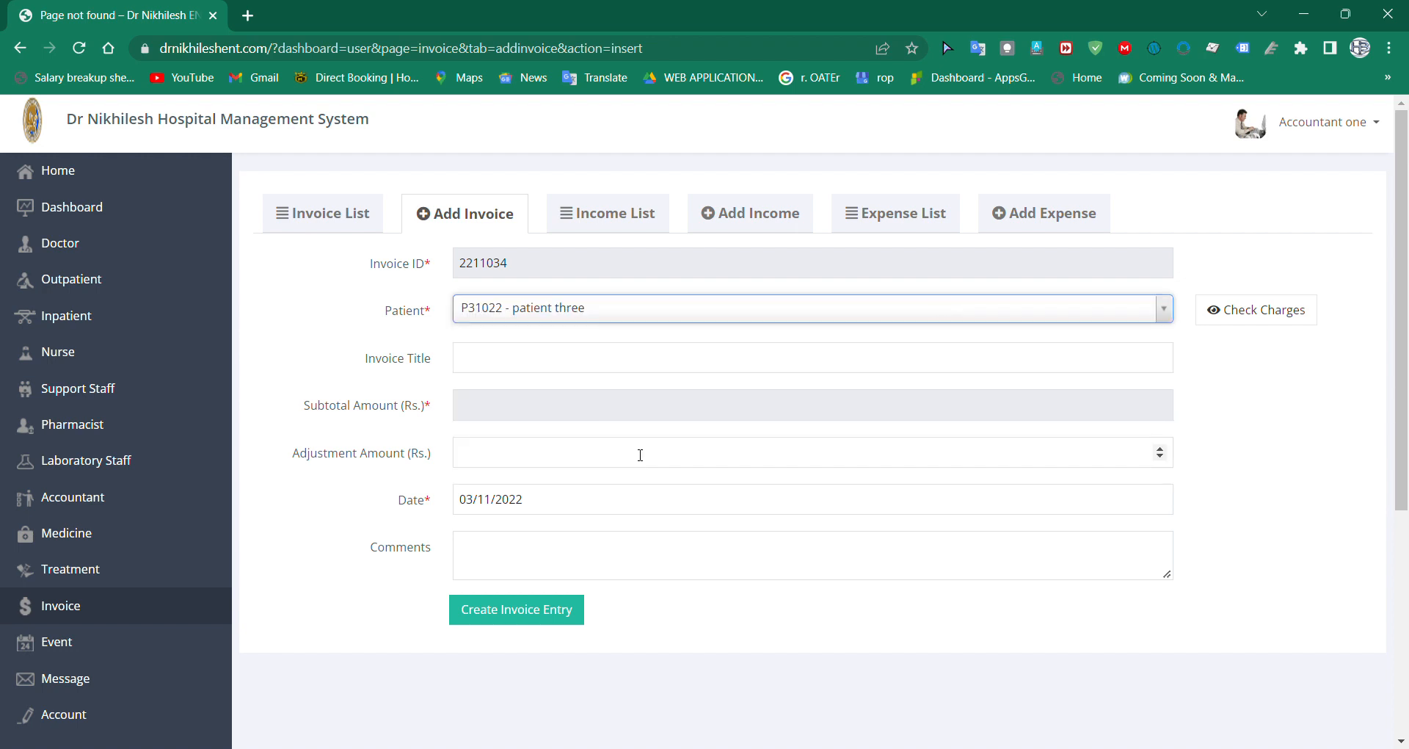
click(1256, 318)
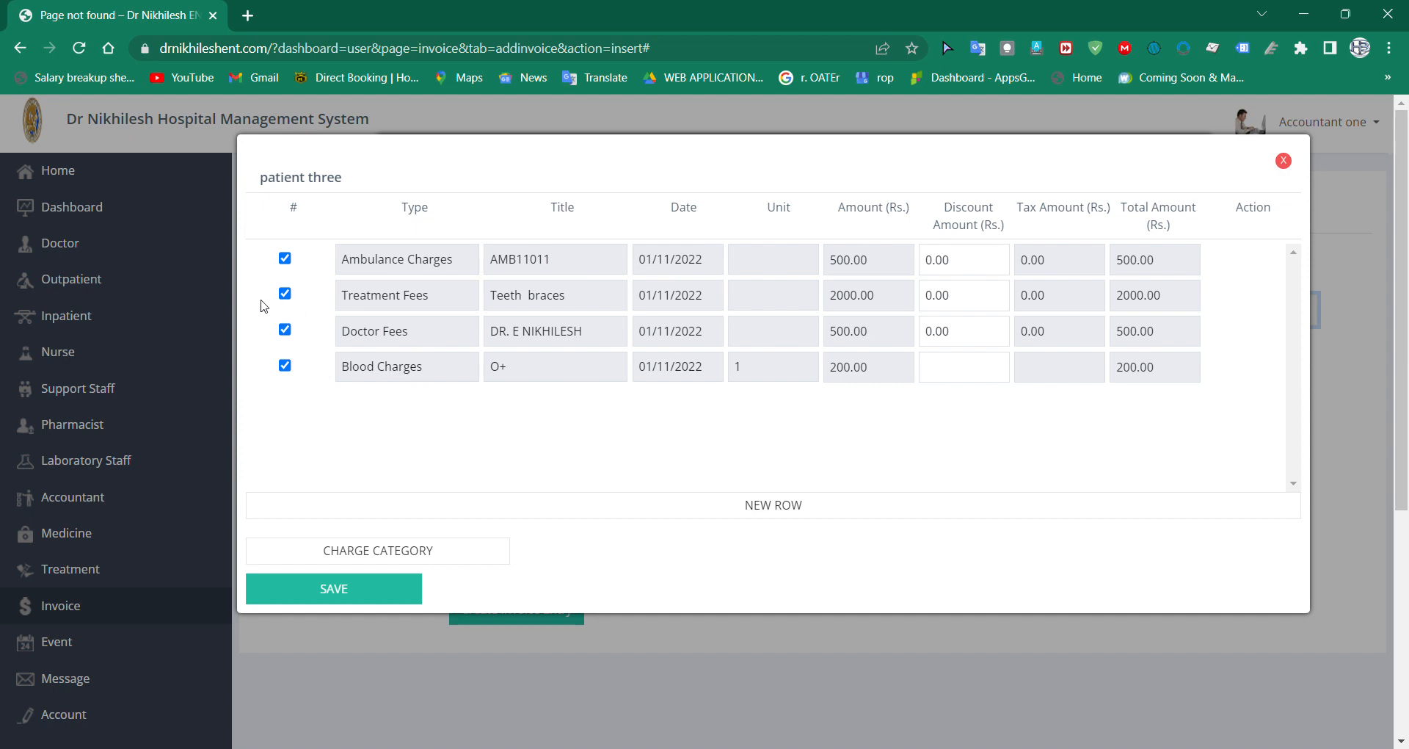
Step: Deselect the existing ambulance, treatment, doctor and blood charges in the patient's charge list
click(285, 258)
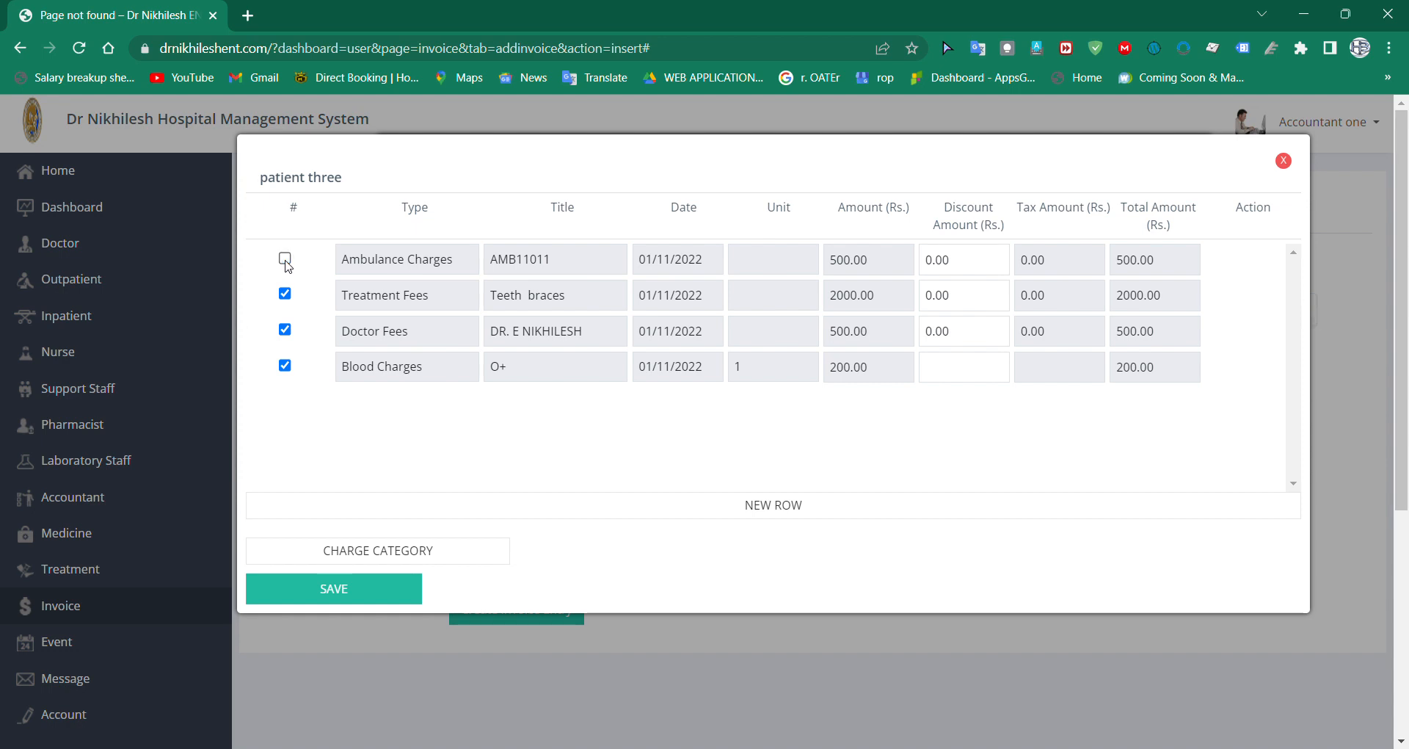
click(285, 293)
click(284, 330)
click(285, 366)
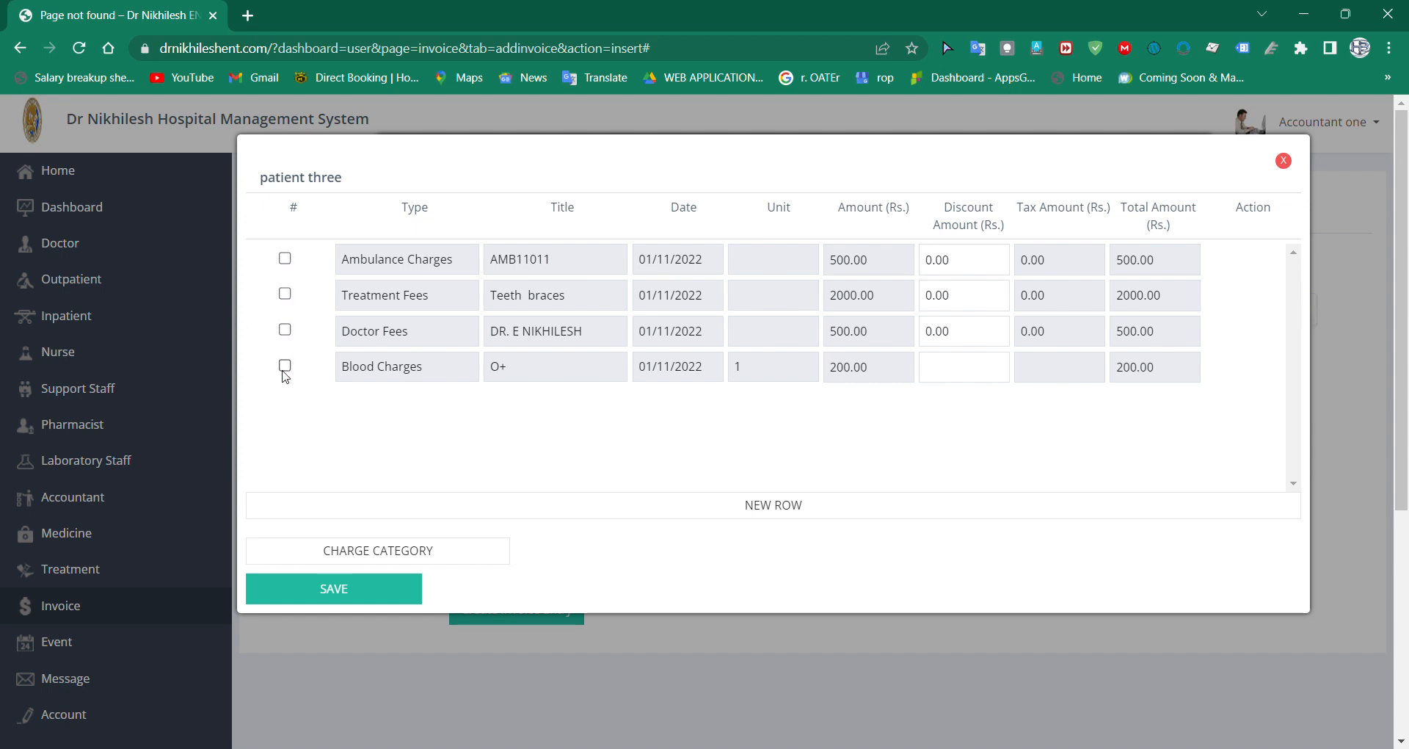
Step: Add a Doctor Fees charge row with the ENT doctor as its title, dated 03/11/2022
click(769, 511)
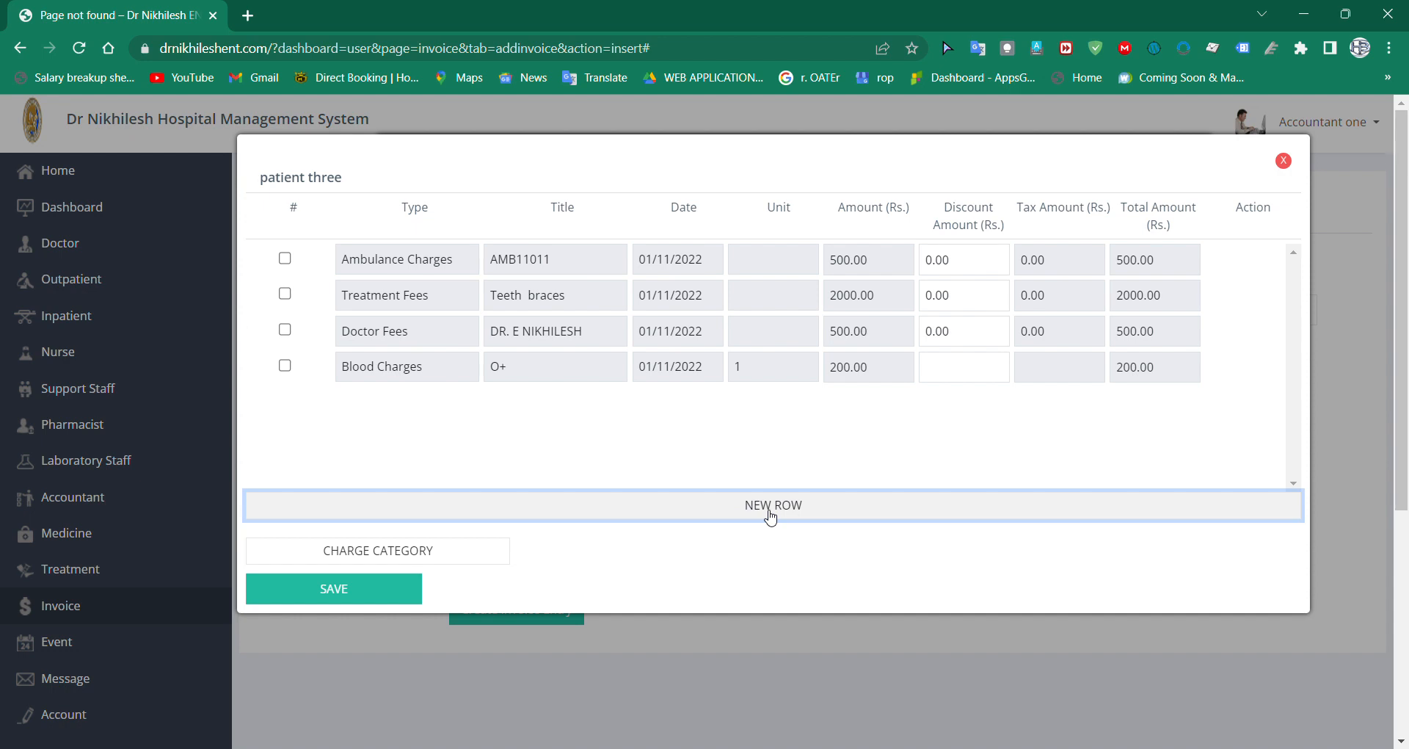
click(770, 517)
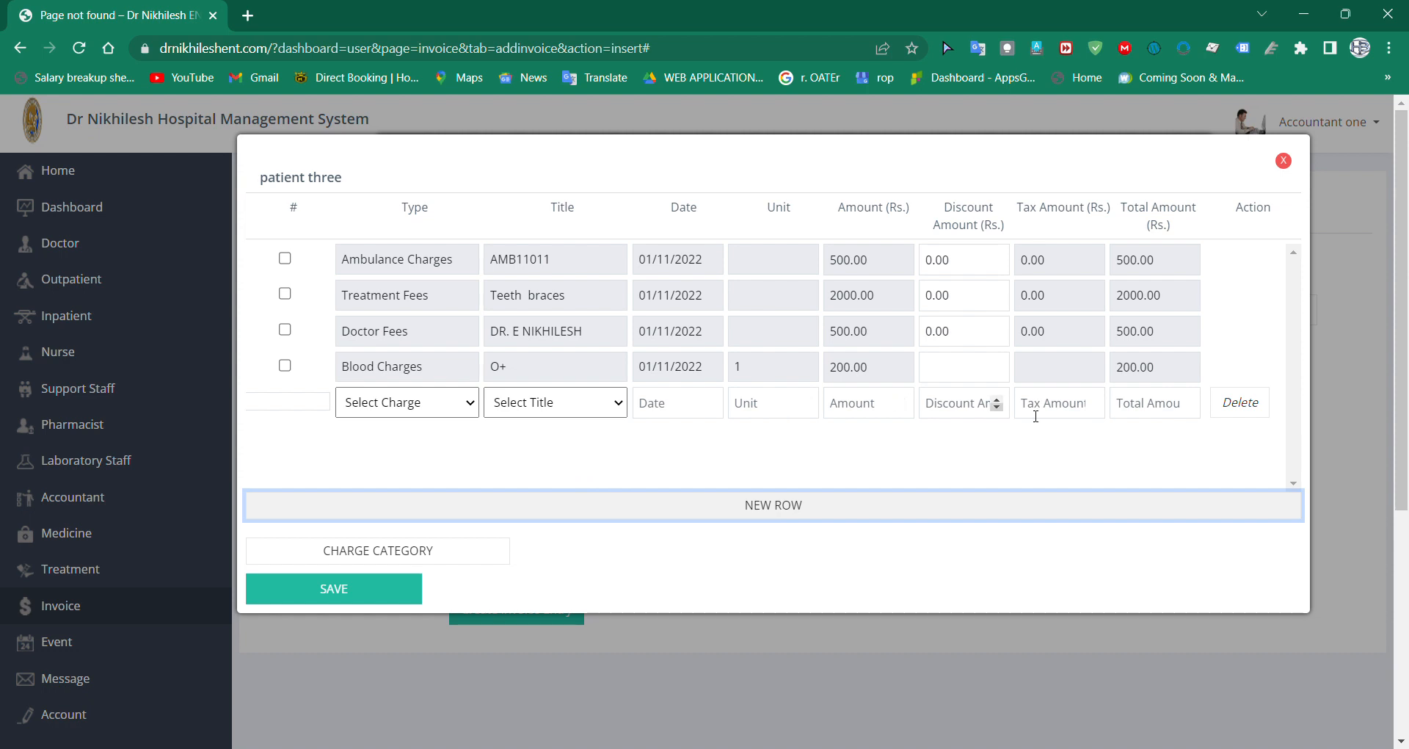
click(421, 409)
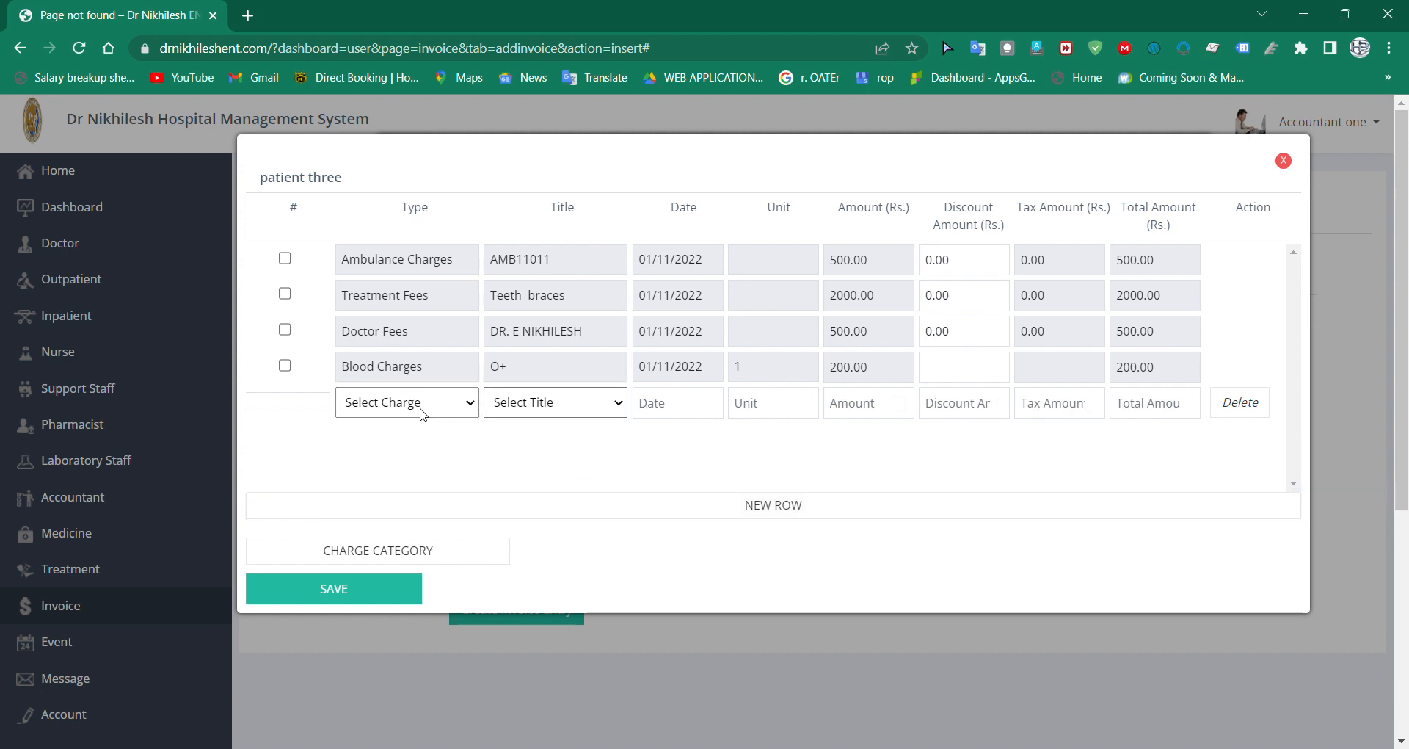
click(424, 464)
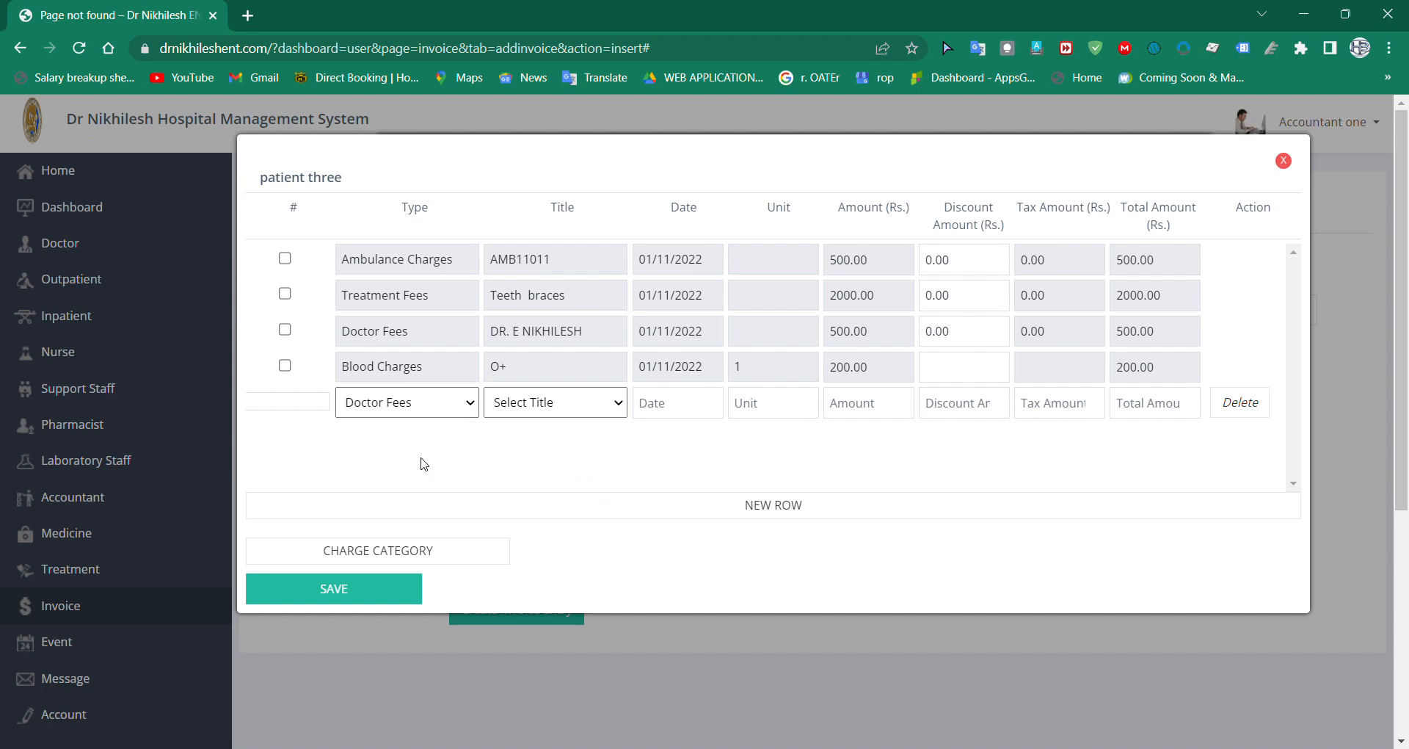
click(552, 410)
click(557, 446)
click(679, 411)
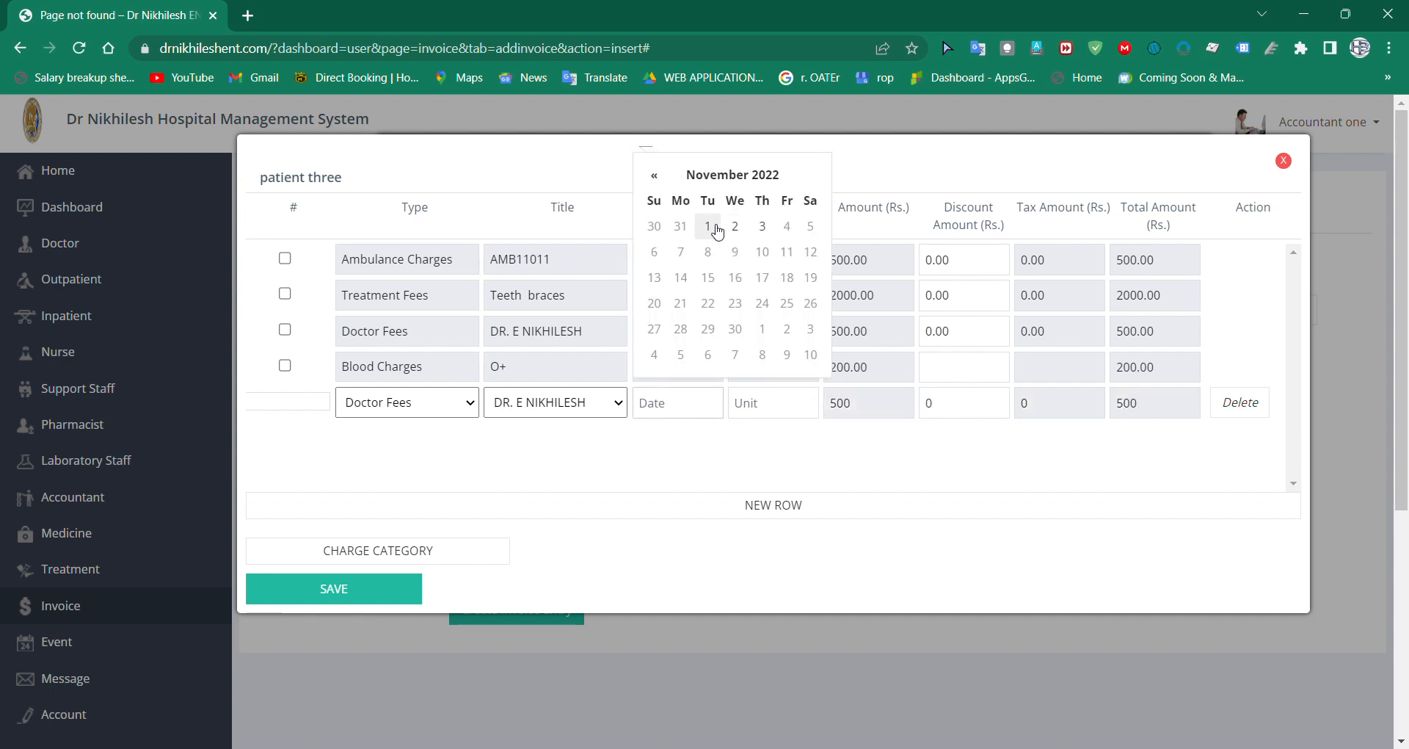
click(762, 227)
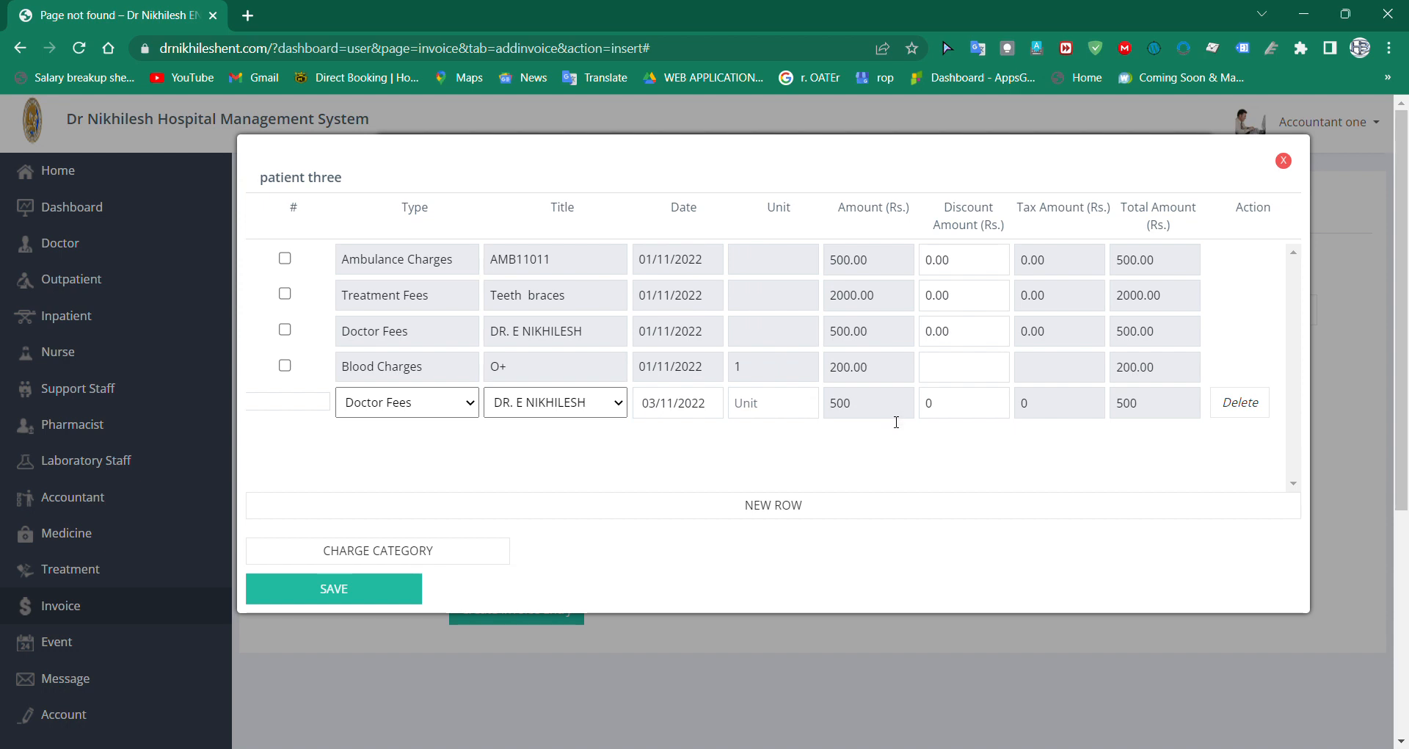
Step: Add a Treatment Fees charge row titled Teeth braces, leaving its date empty
click(782, 506)
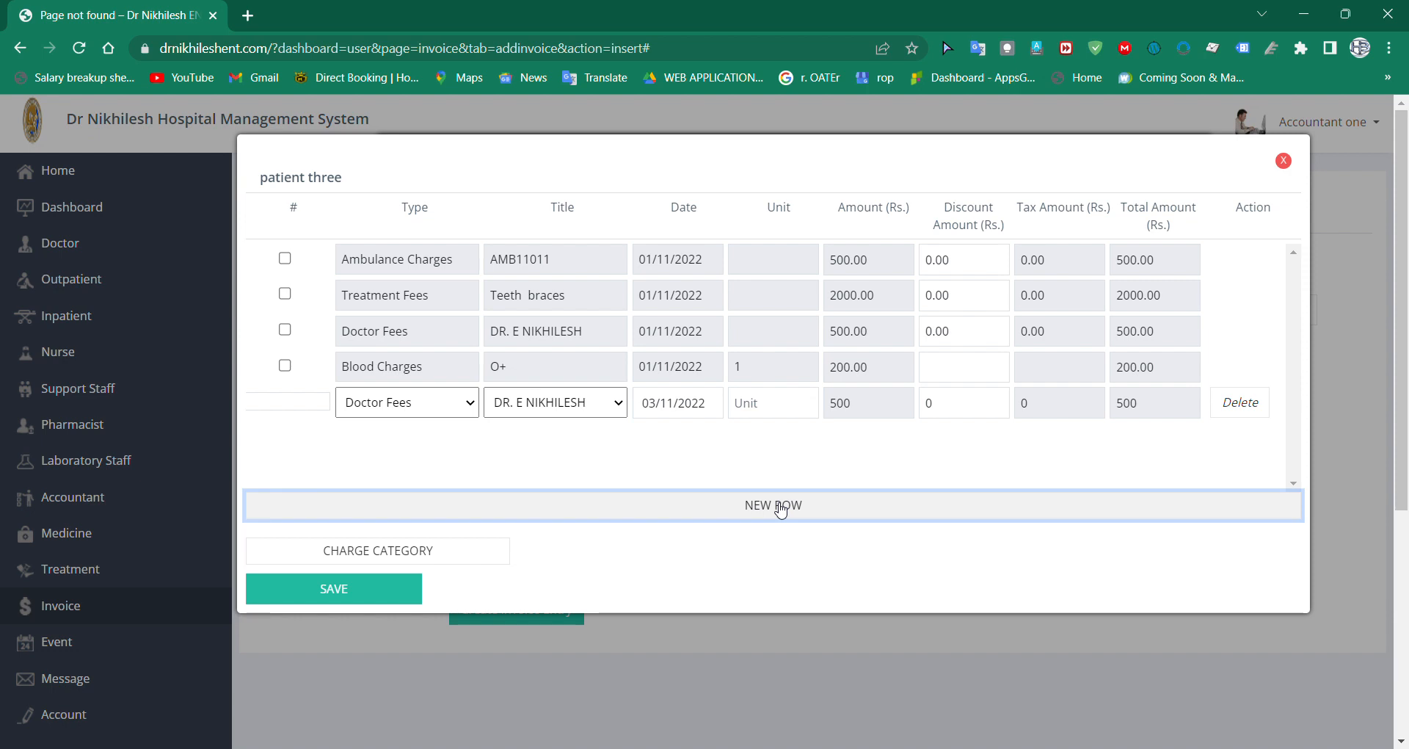
click(781, 509)
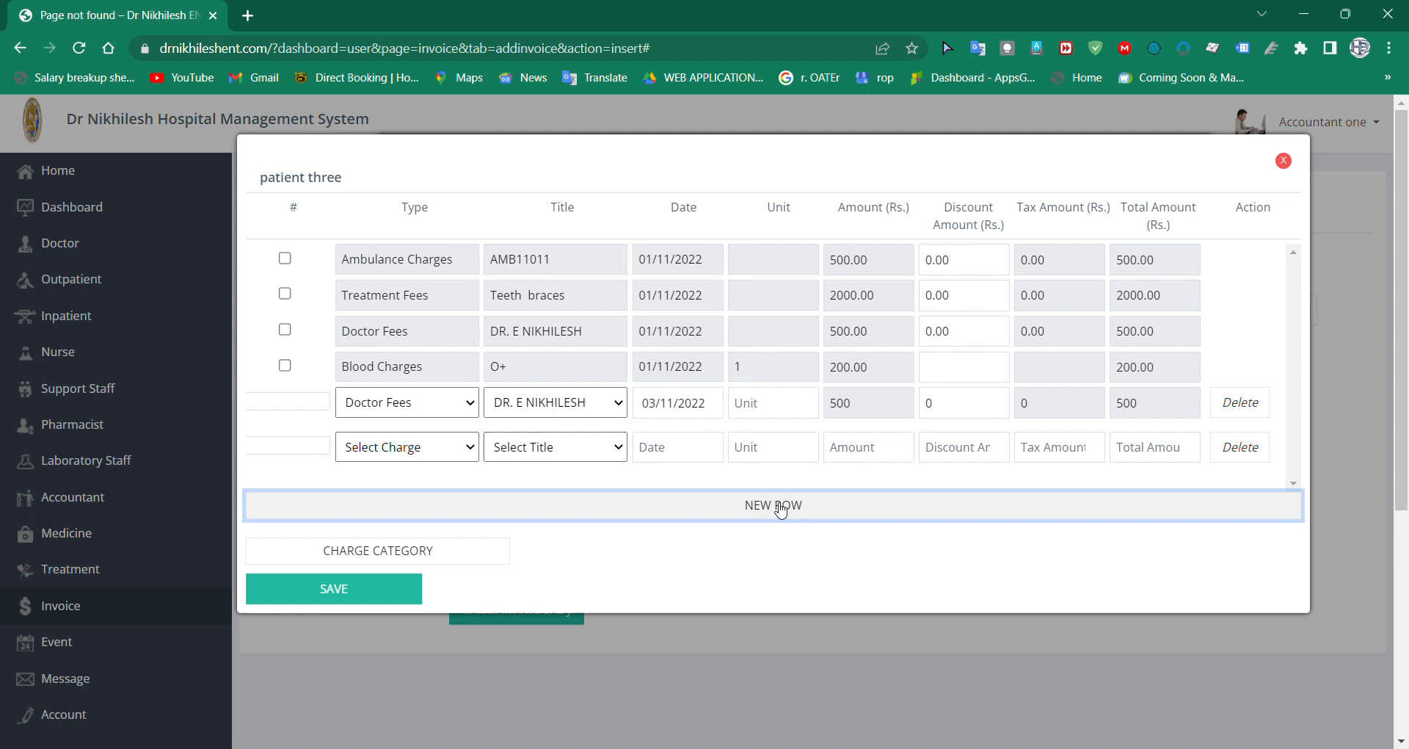
click(427, 452)
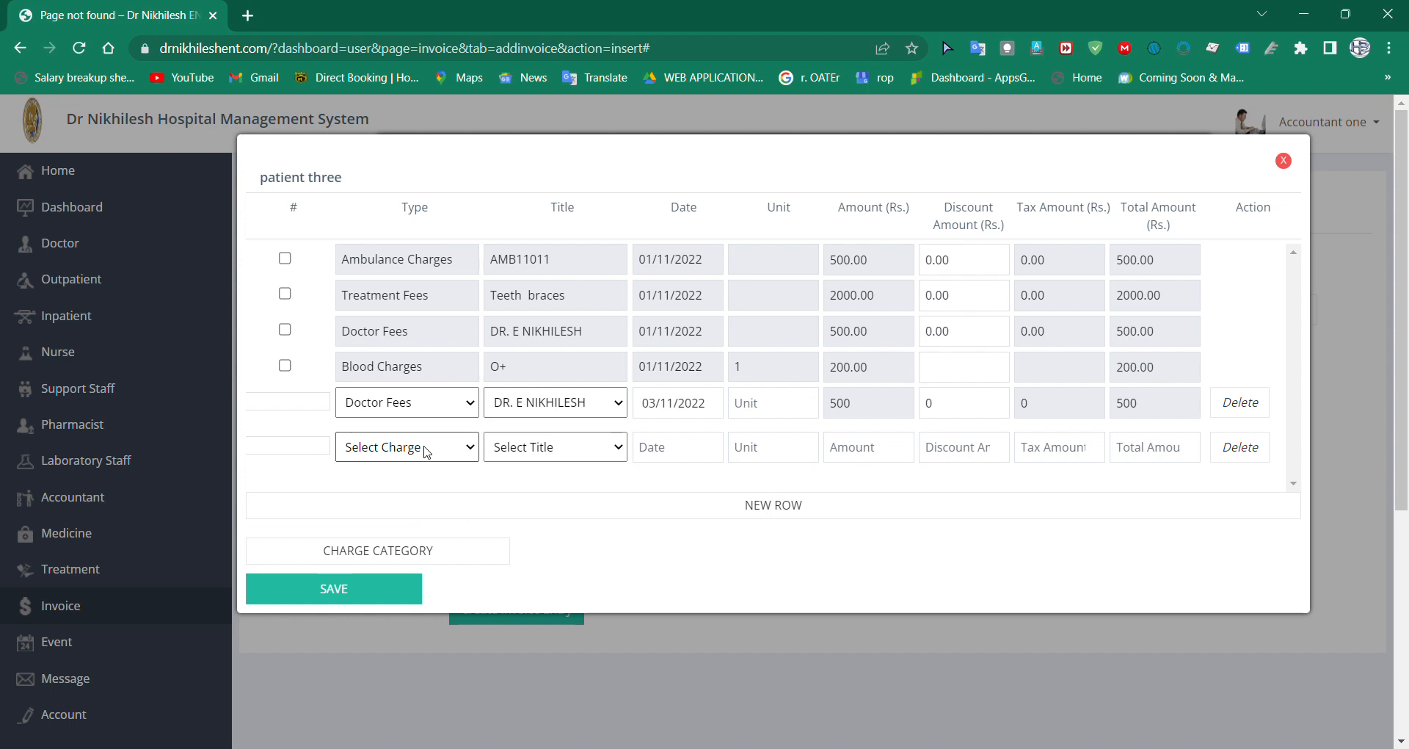
click(434, 499)
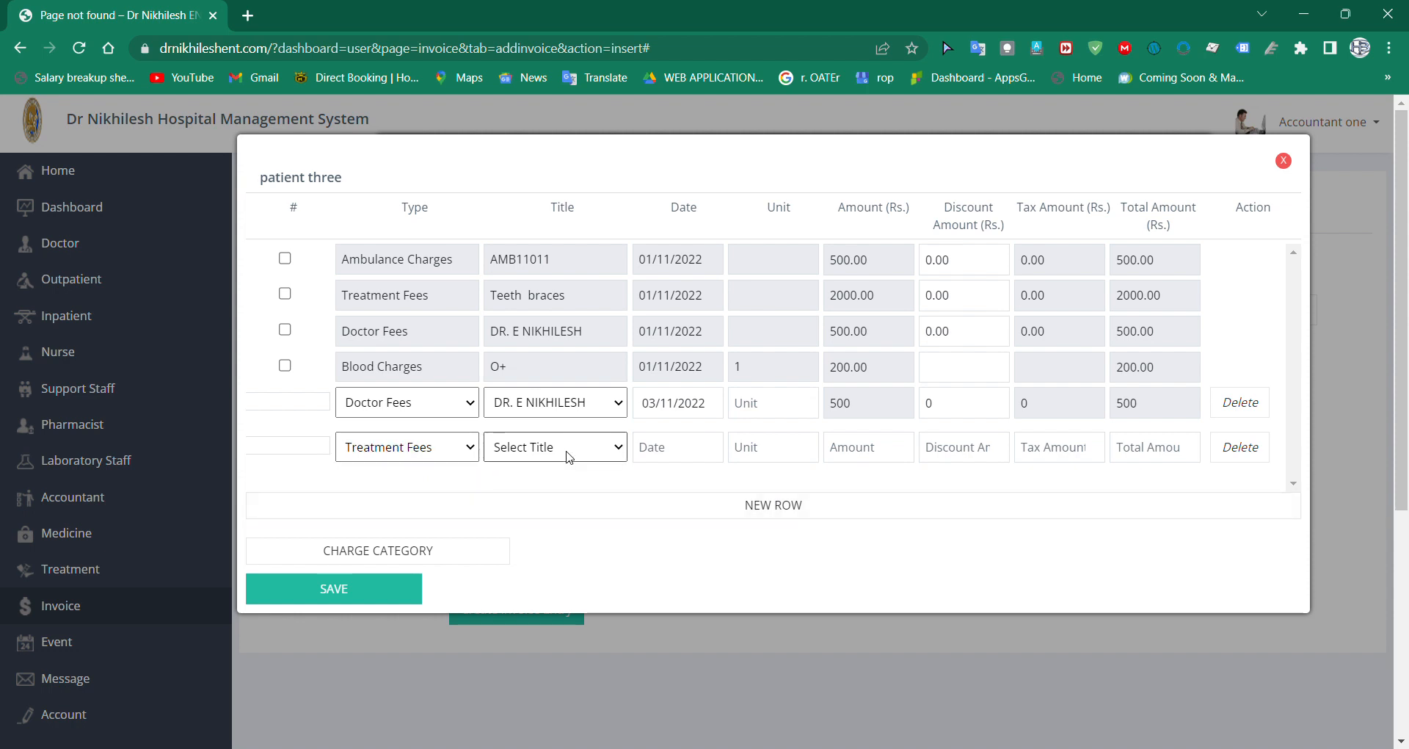
drag(427, 429, 486, 447)
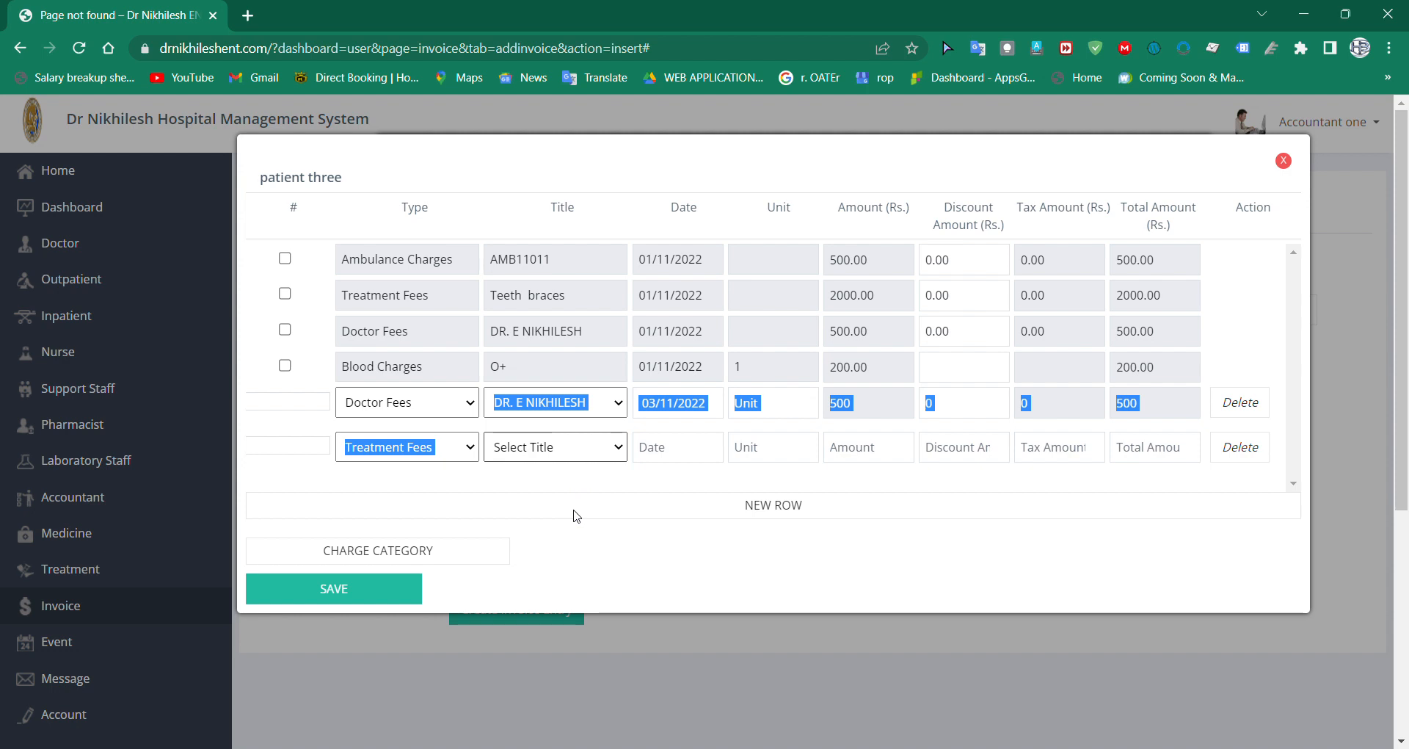
click(591, 491)
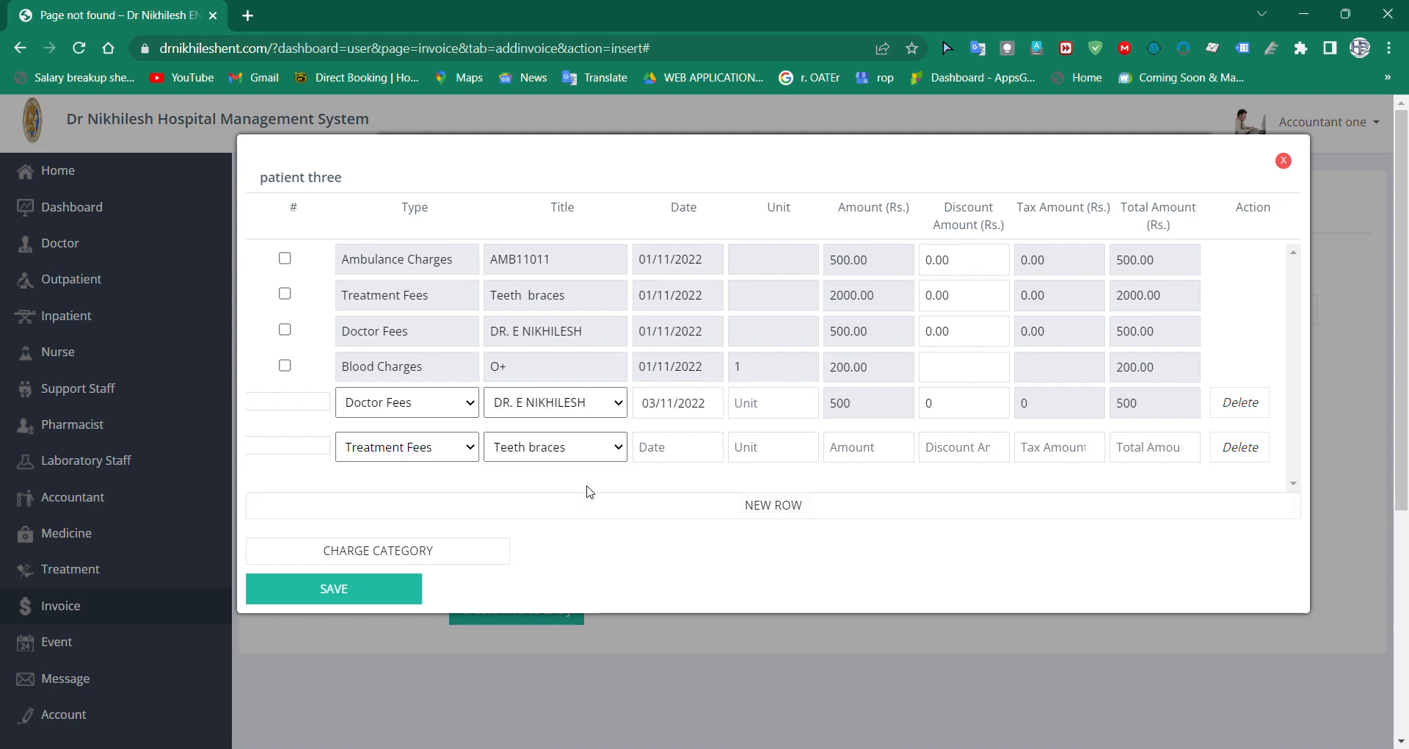
click(705, 467)
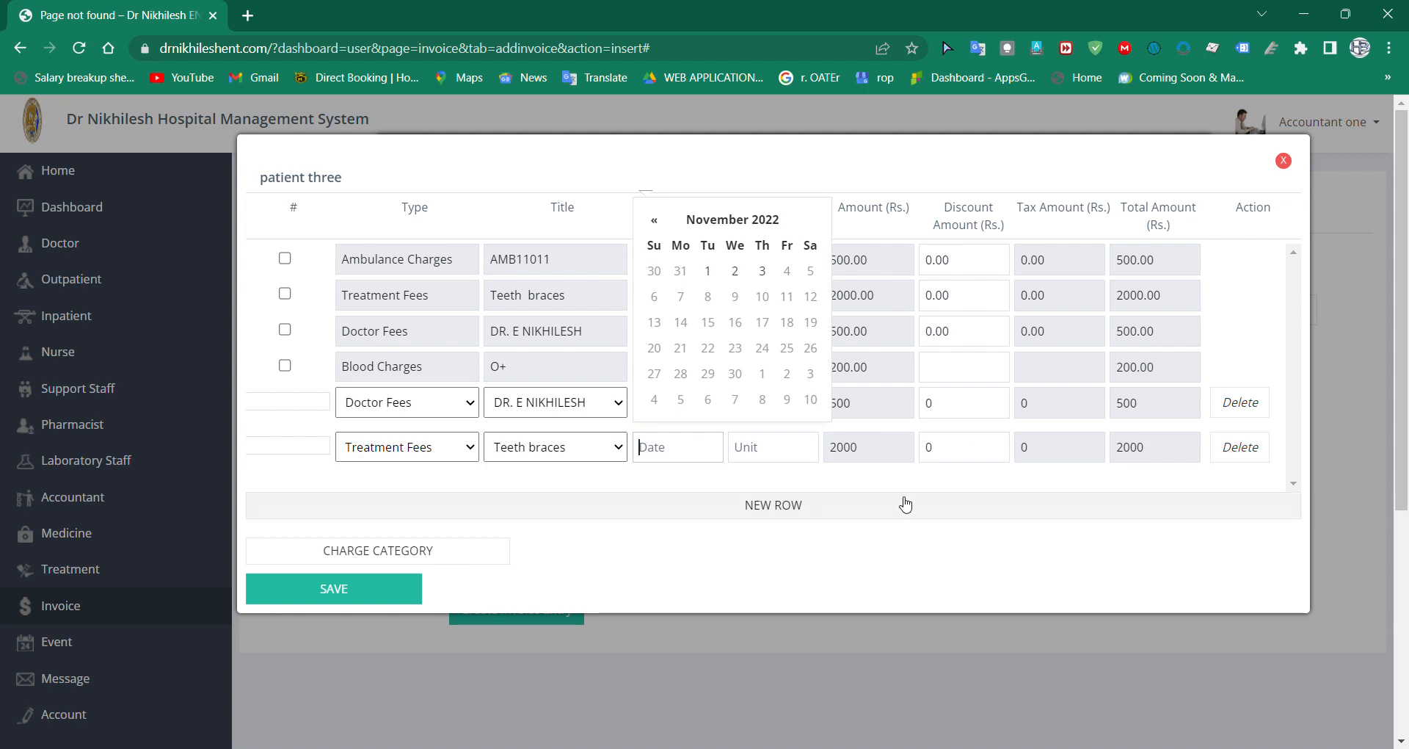
click(878, 483)
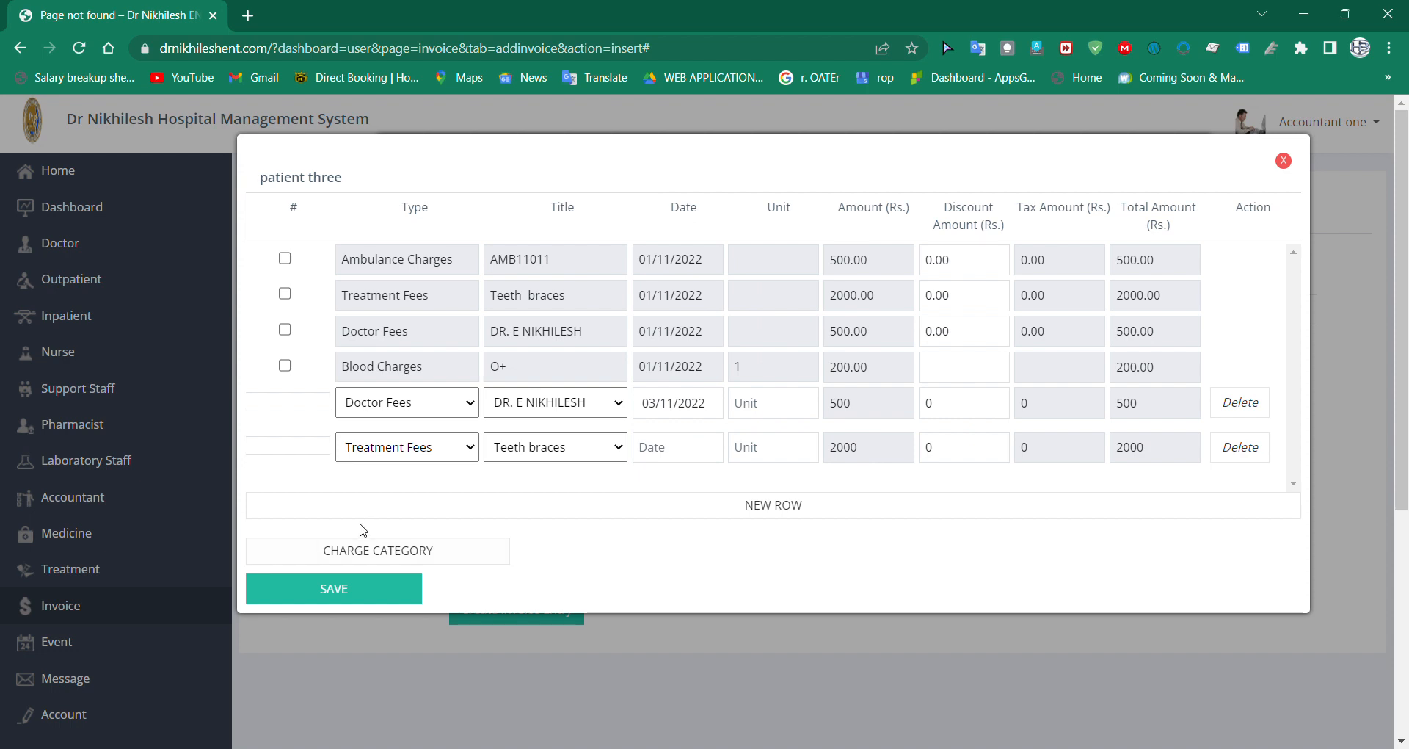
Step: Add a Blood Charges row with O+ as its title, dated 03/11/2022
click(701, 518)
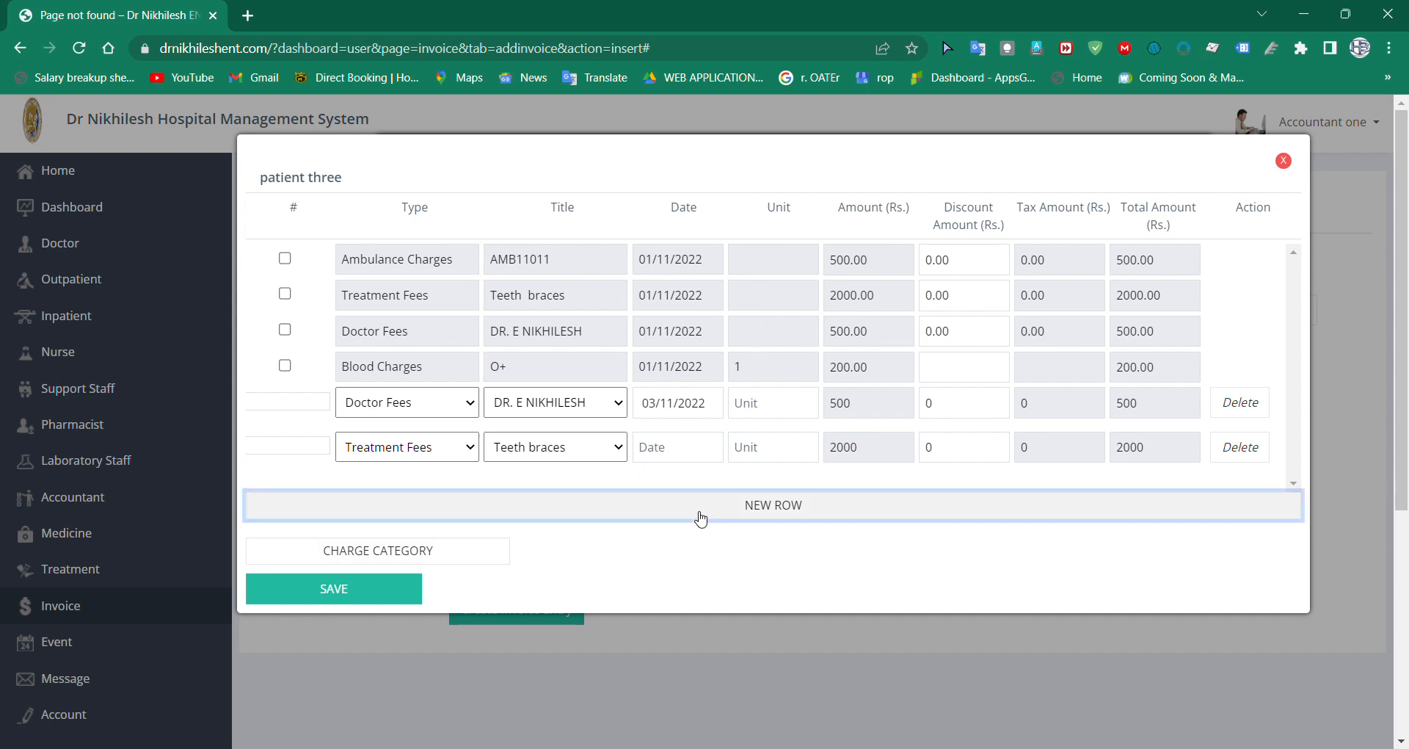
click(701, 518)
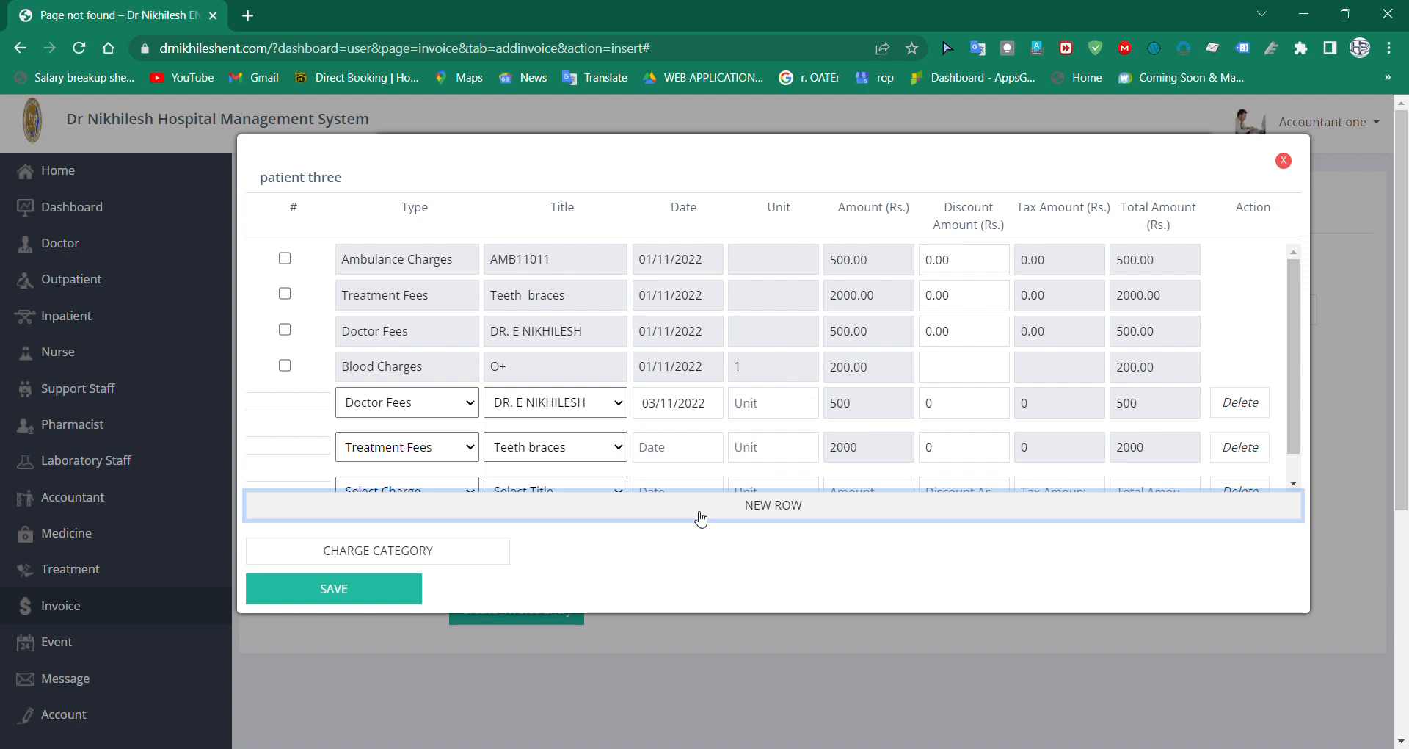
drag(1294, 411, 1311, 445)
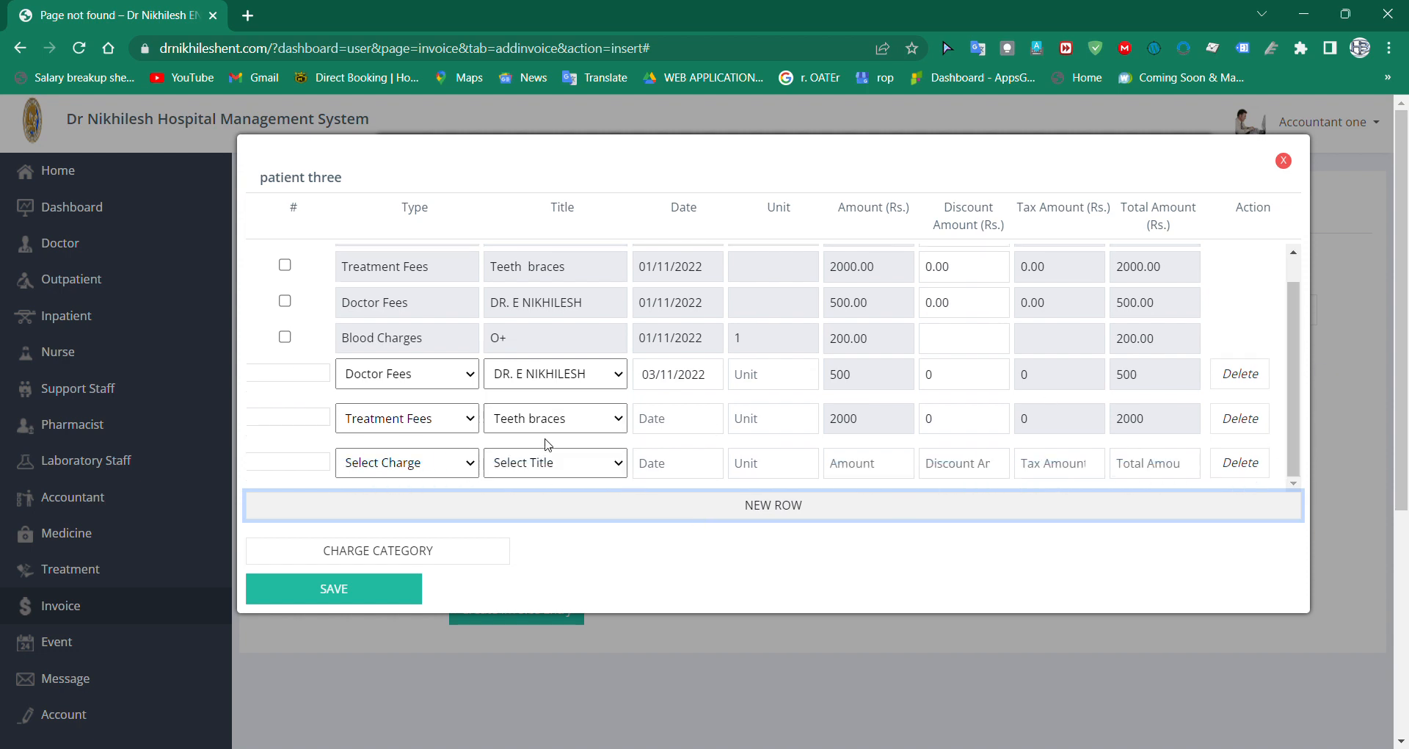
click(439, 465)
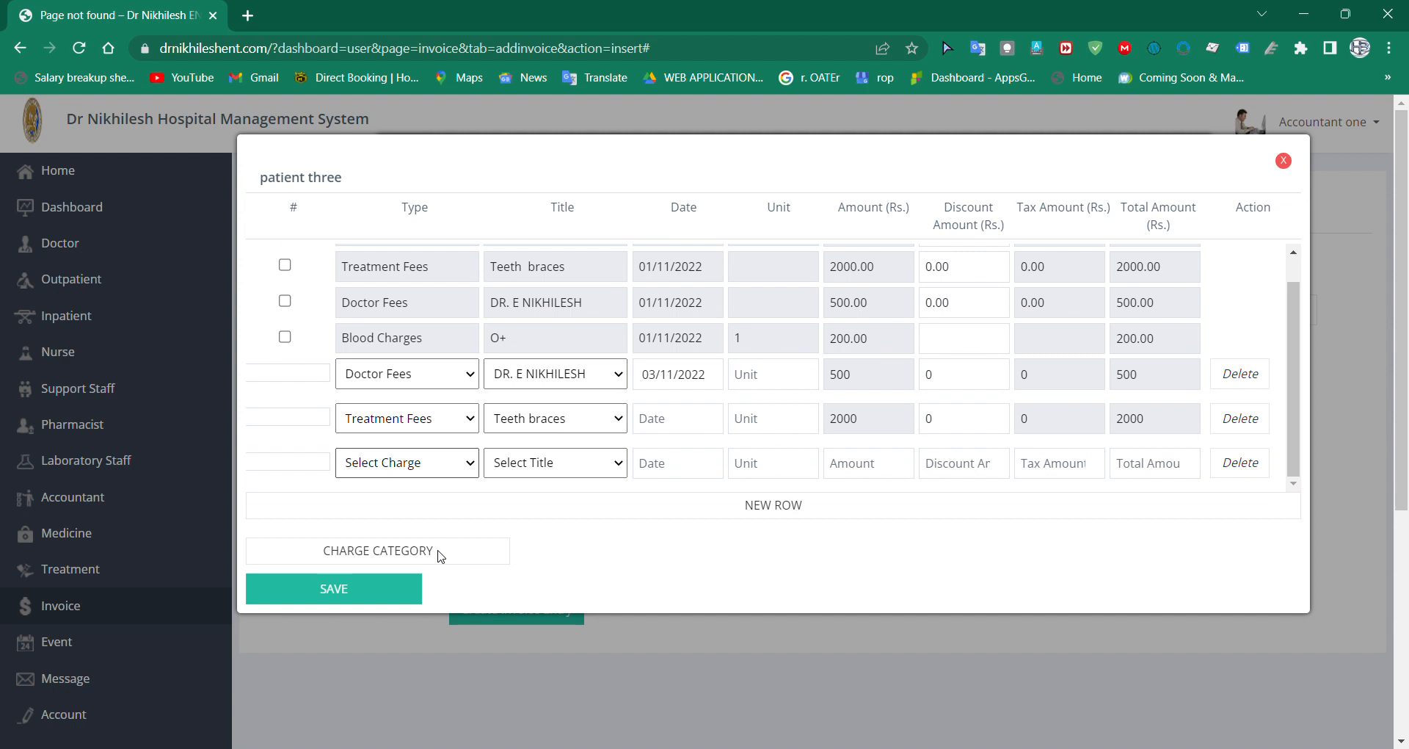
click(435, 626)
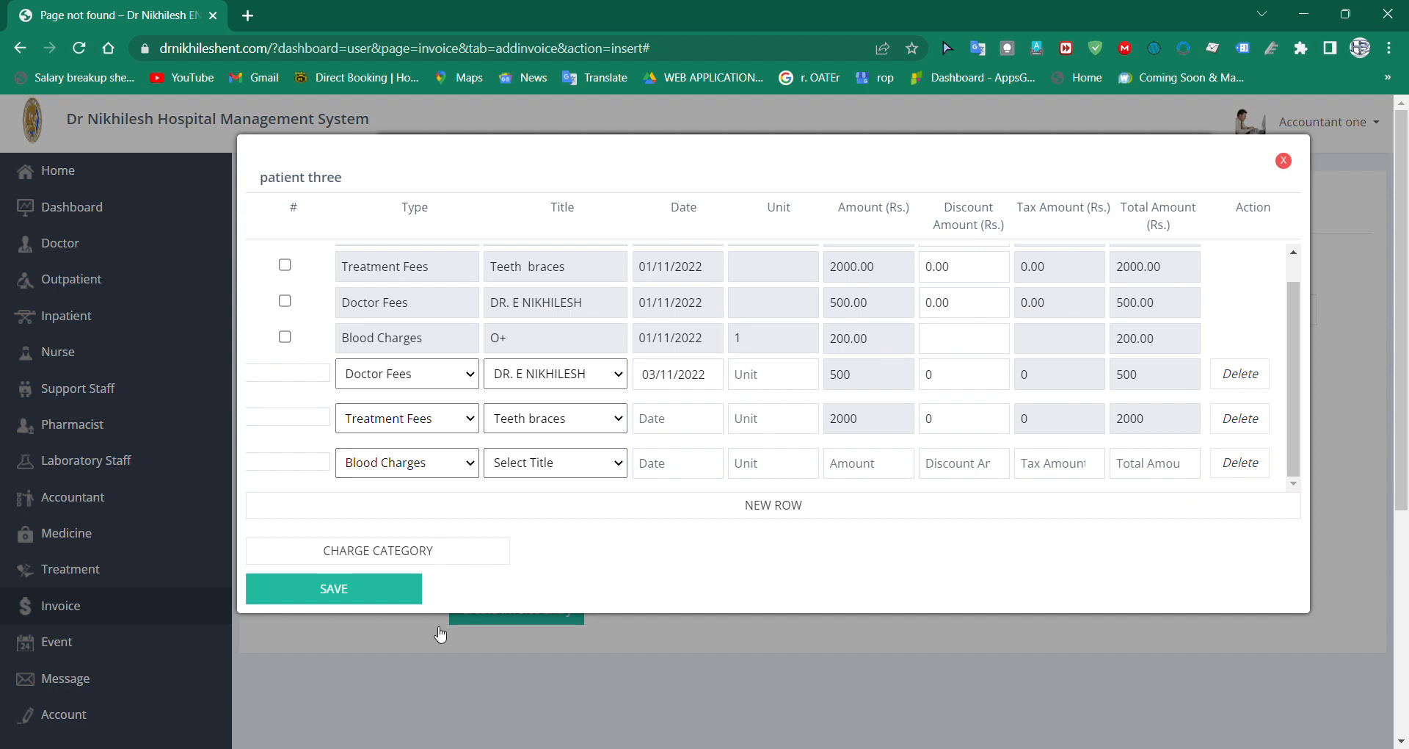
click(544, 463)
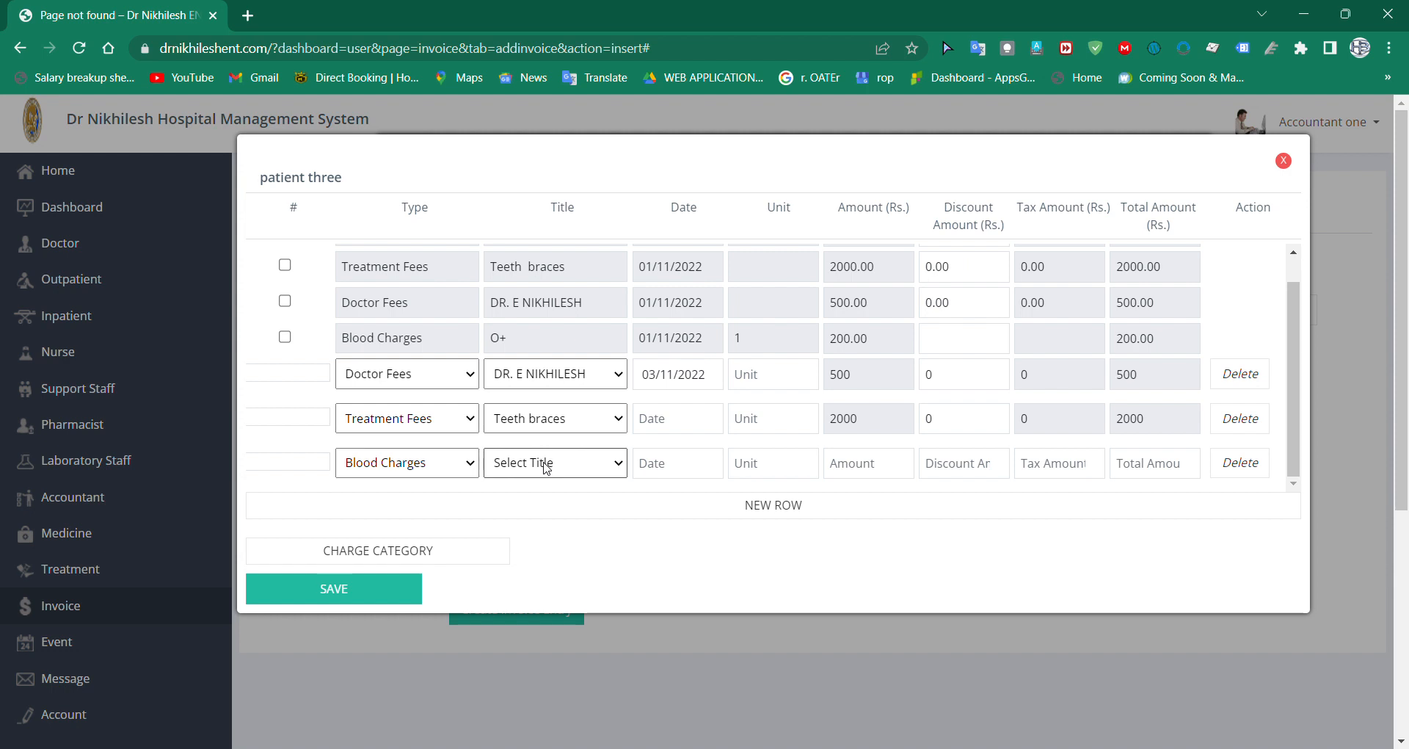
click(548, 526)
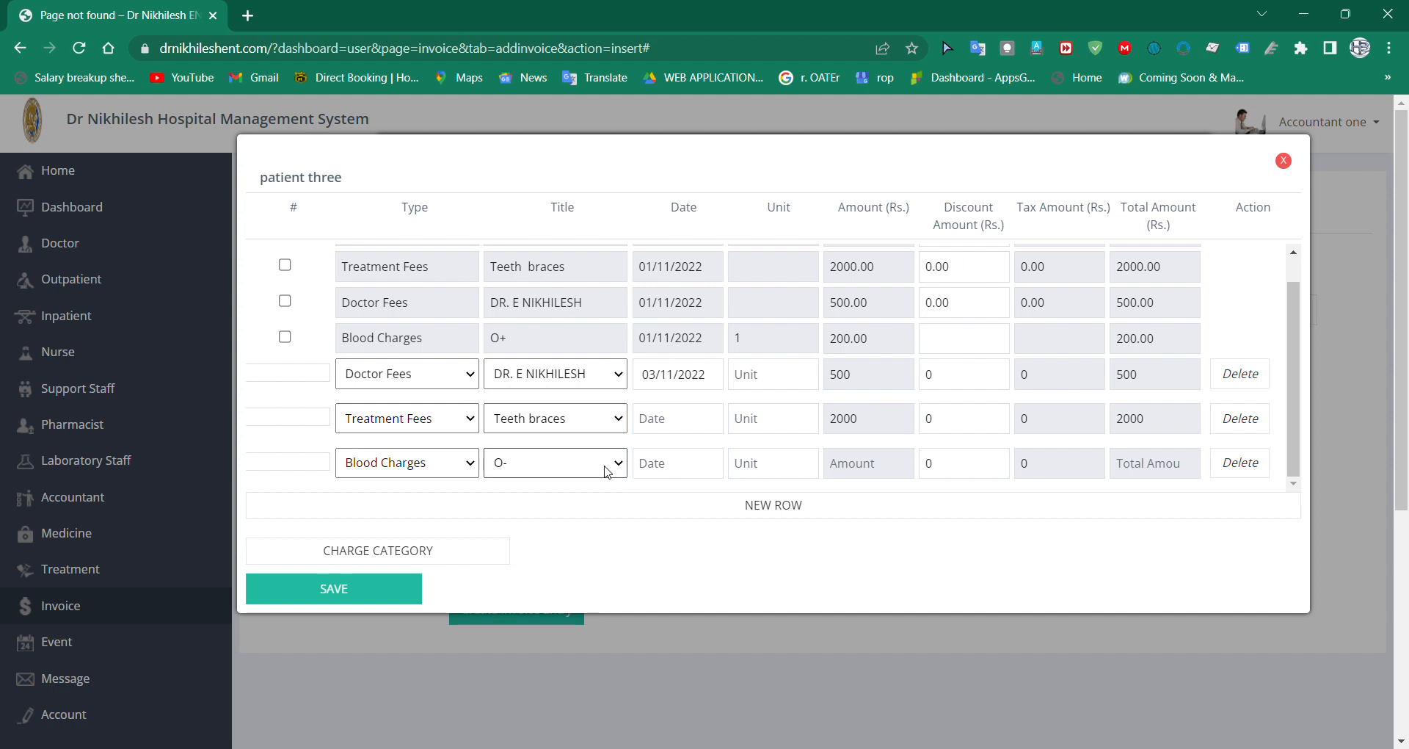
click(569, 513)
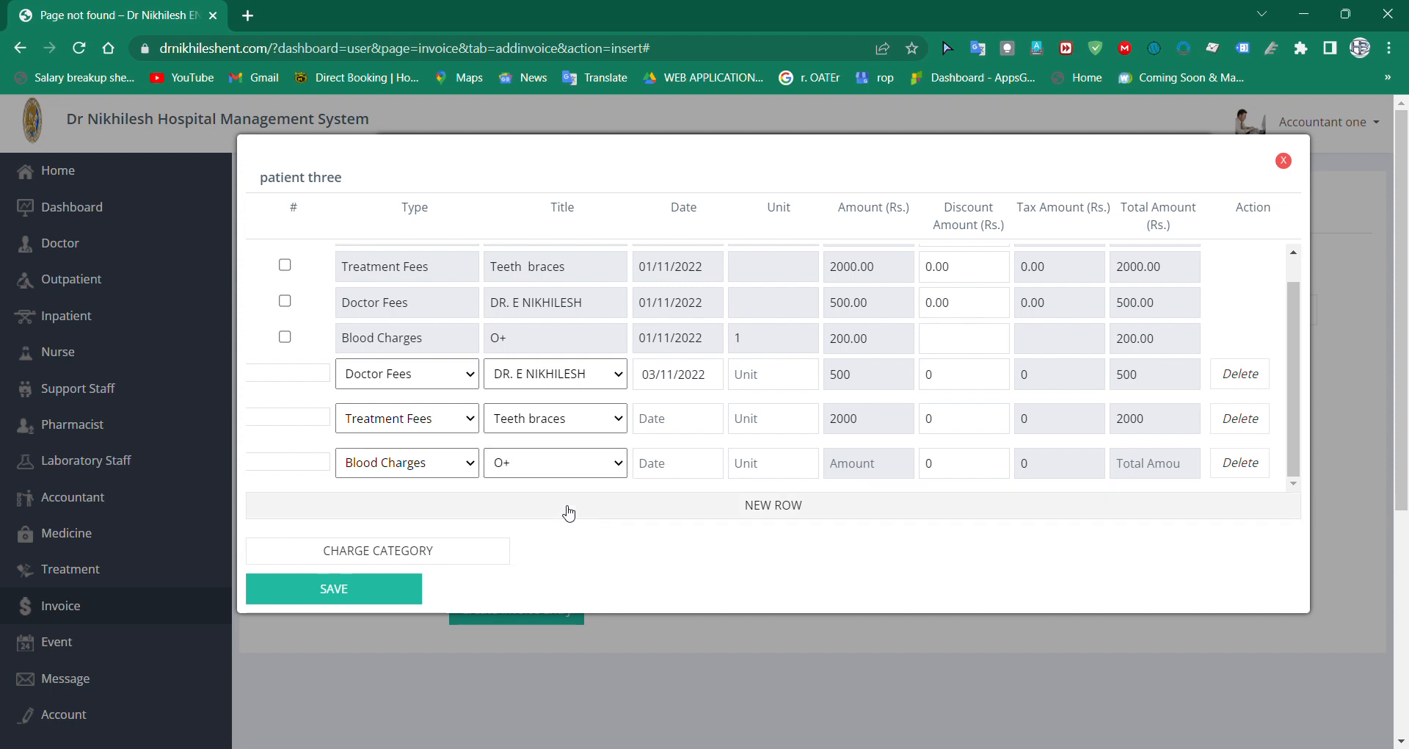
click(709, 474)
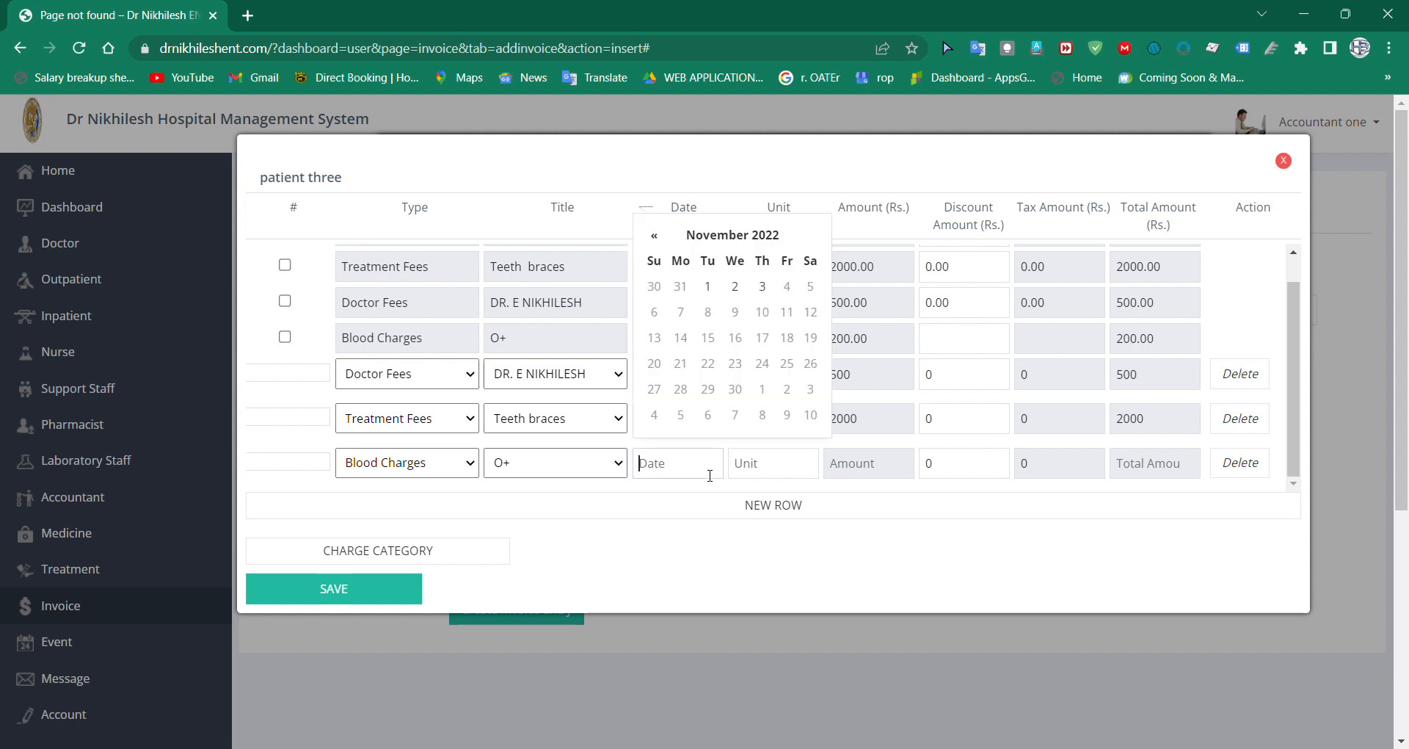
click(775, 294)
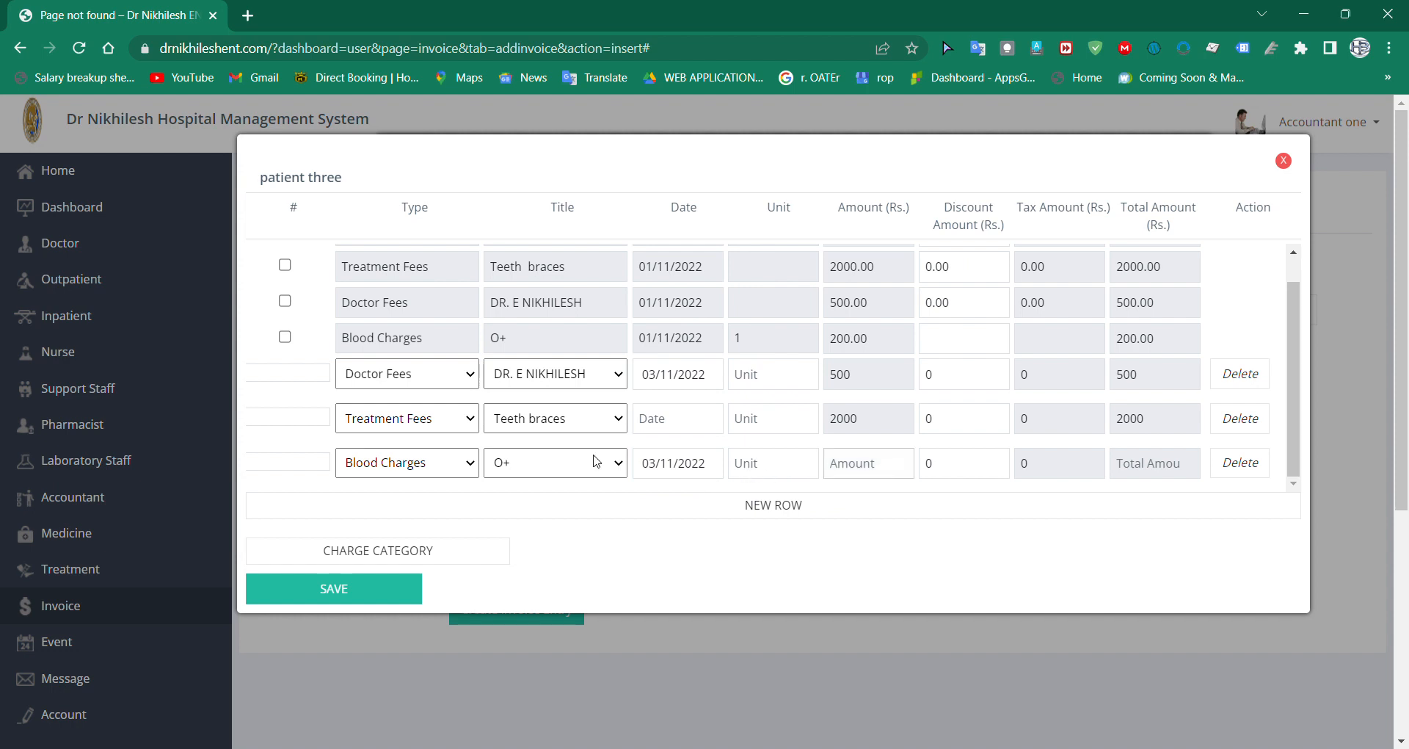
Step: Change the new Blood Charges row's title to A+ and delete that row from the charge list
click(543, 535)
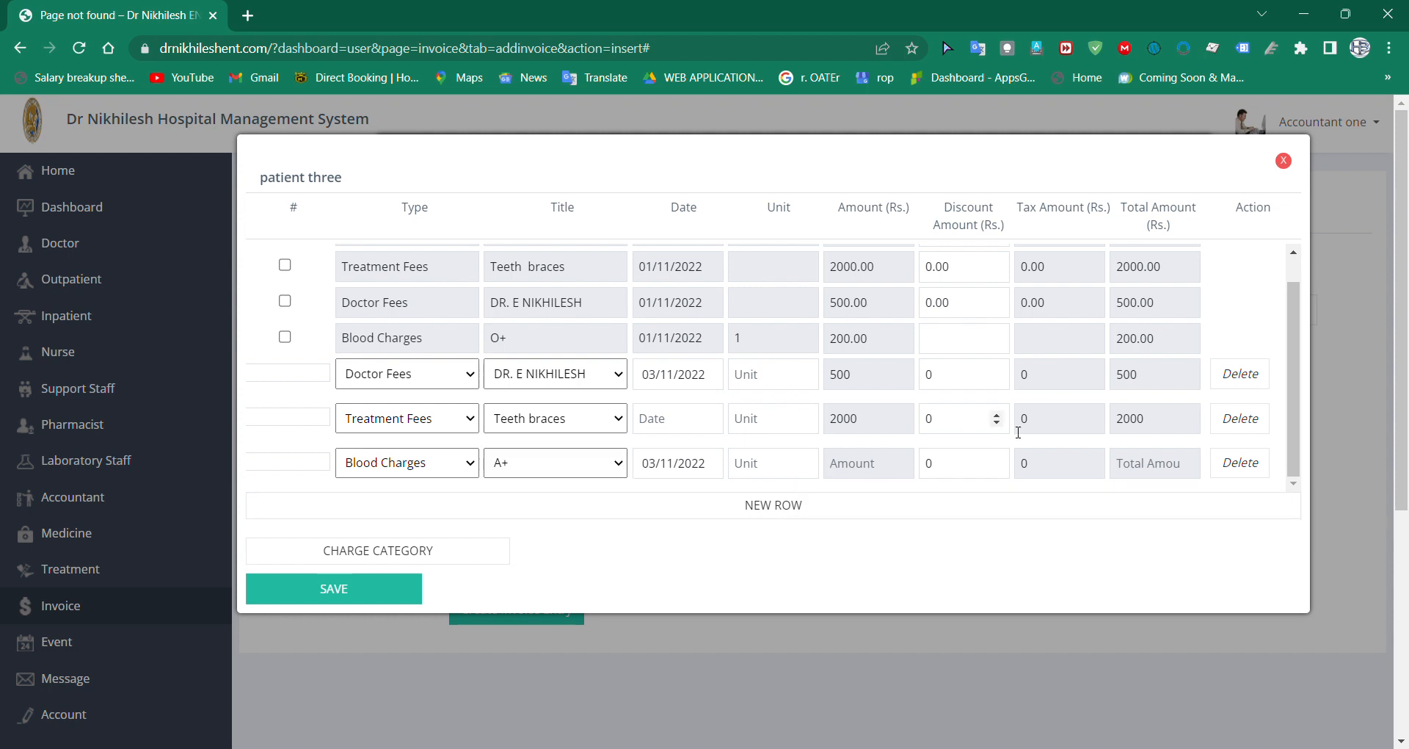
click(1237, 465)
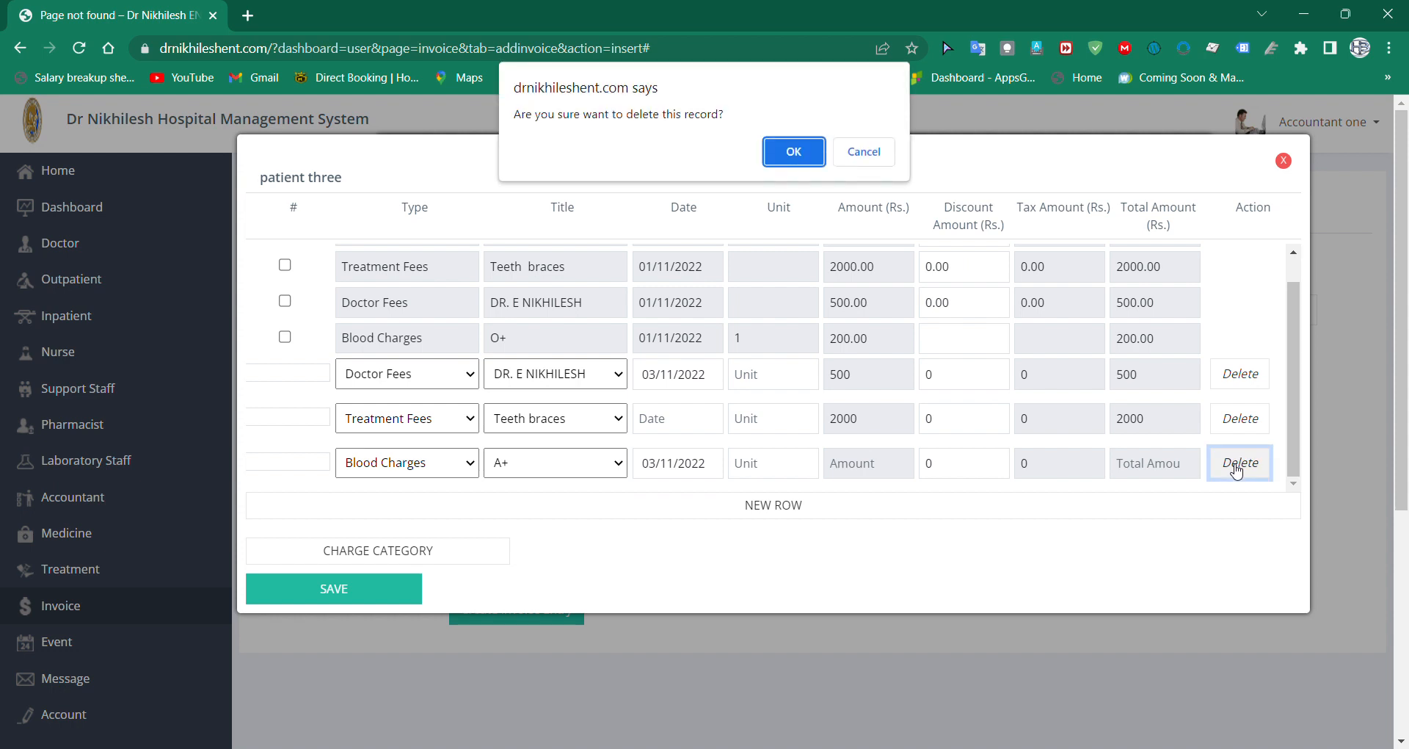
click(795, 152)
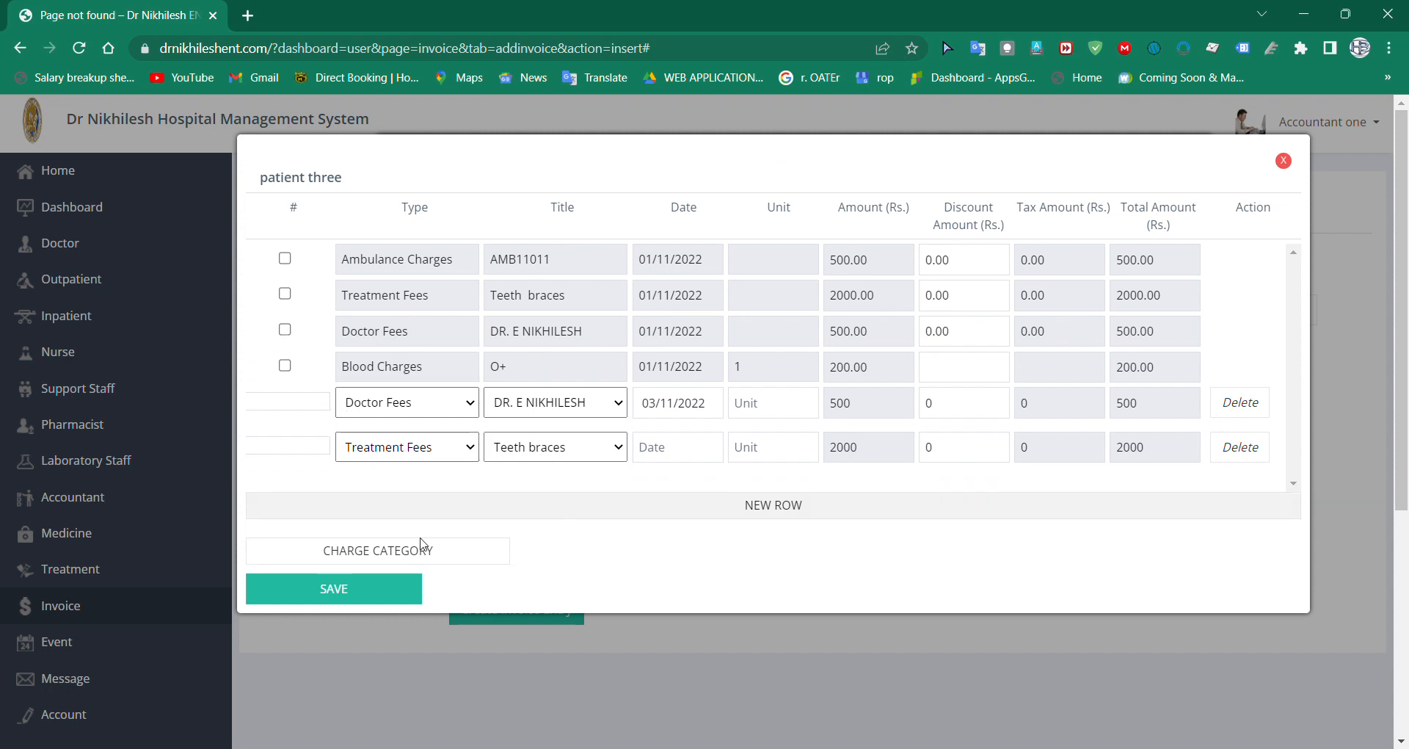
Step: Date the new Treatment Fees row 03/11/2022 and save the charges to the invoice
click(370, 593)
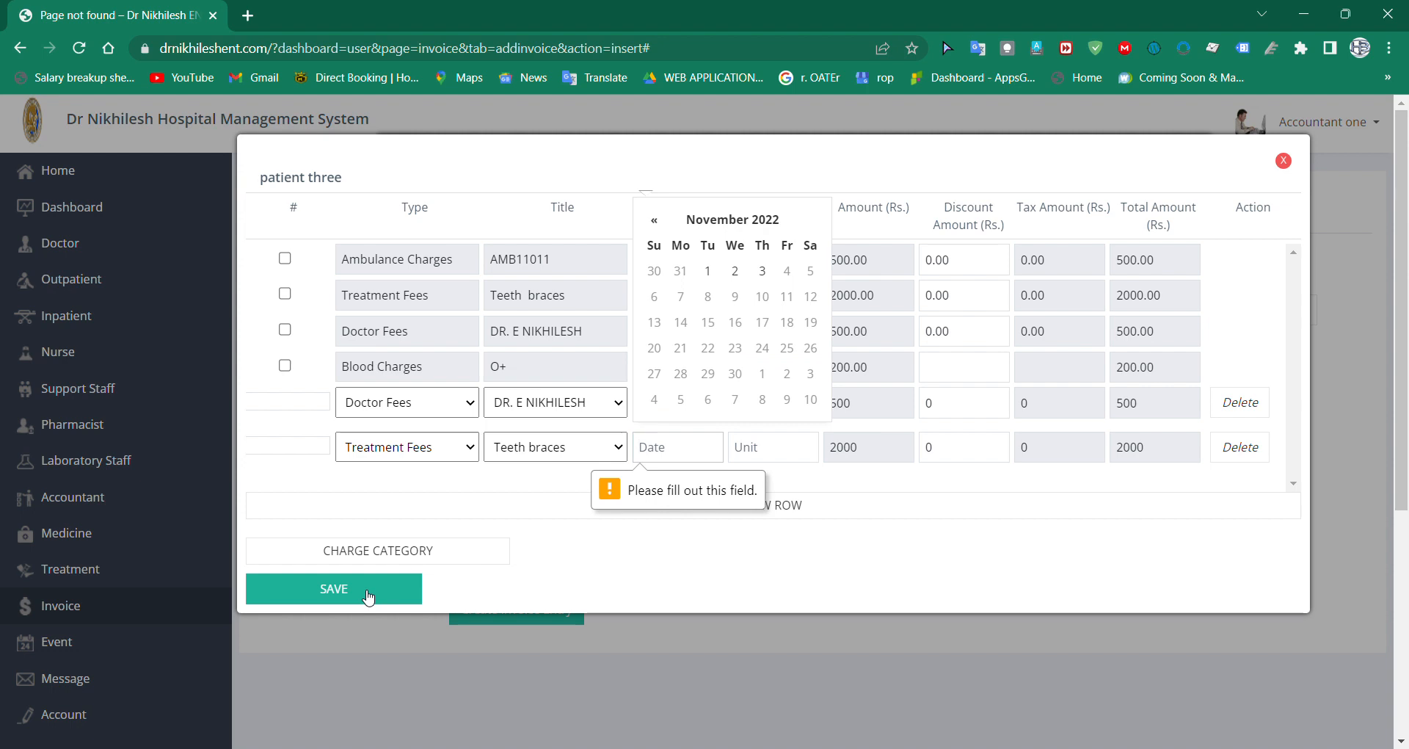
click(765, 273)
click(348, 592)
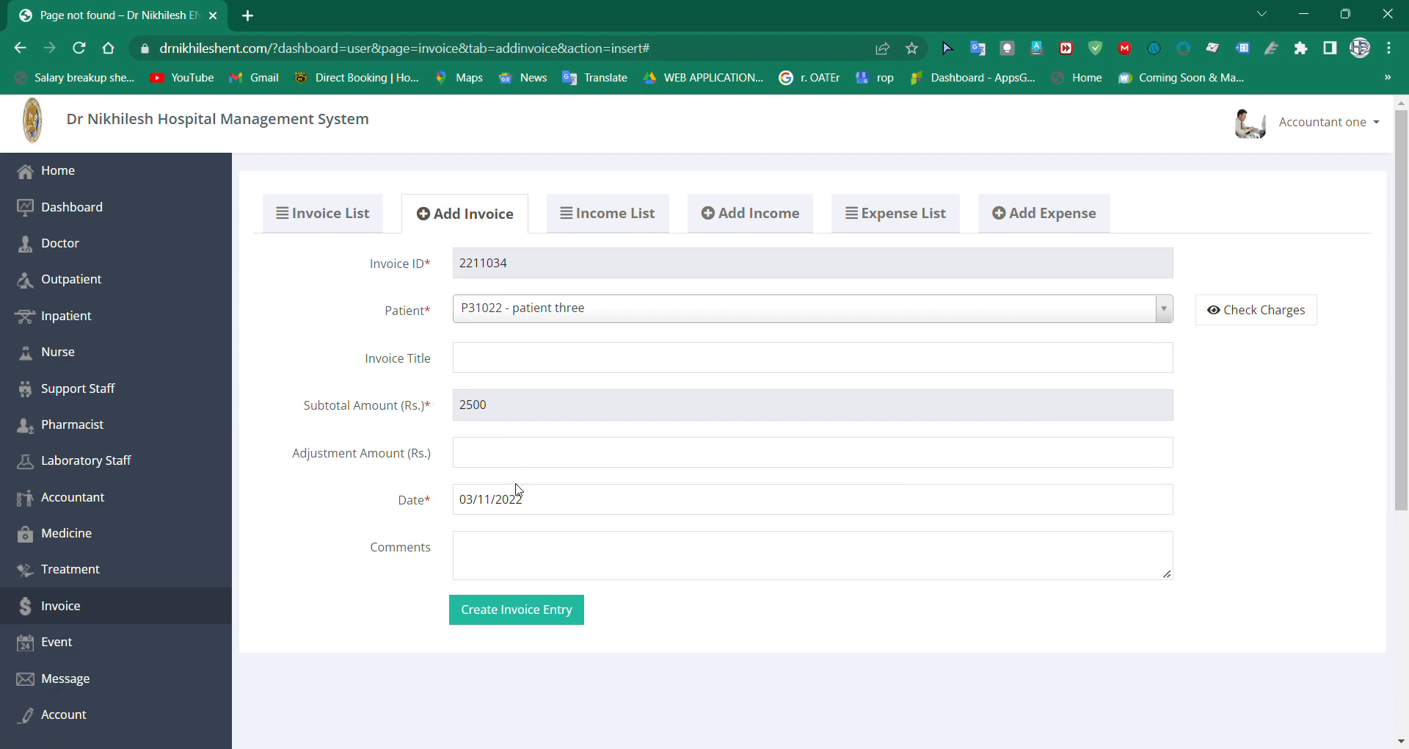
Step: Title the invoice "total Invoice", enter njnxkn as its comment, and create the invoice entry
click(530, 370)
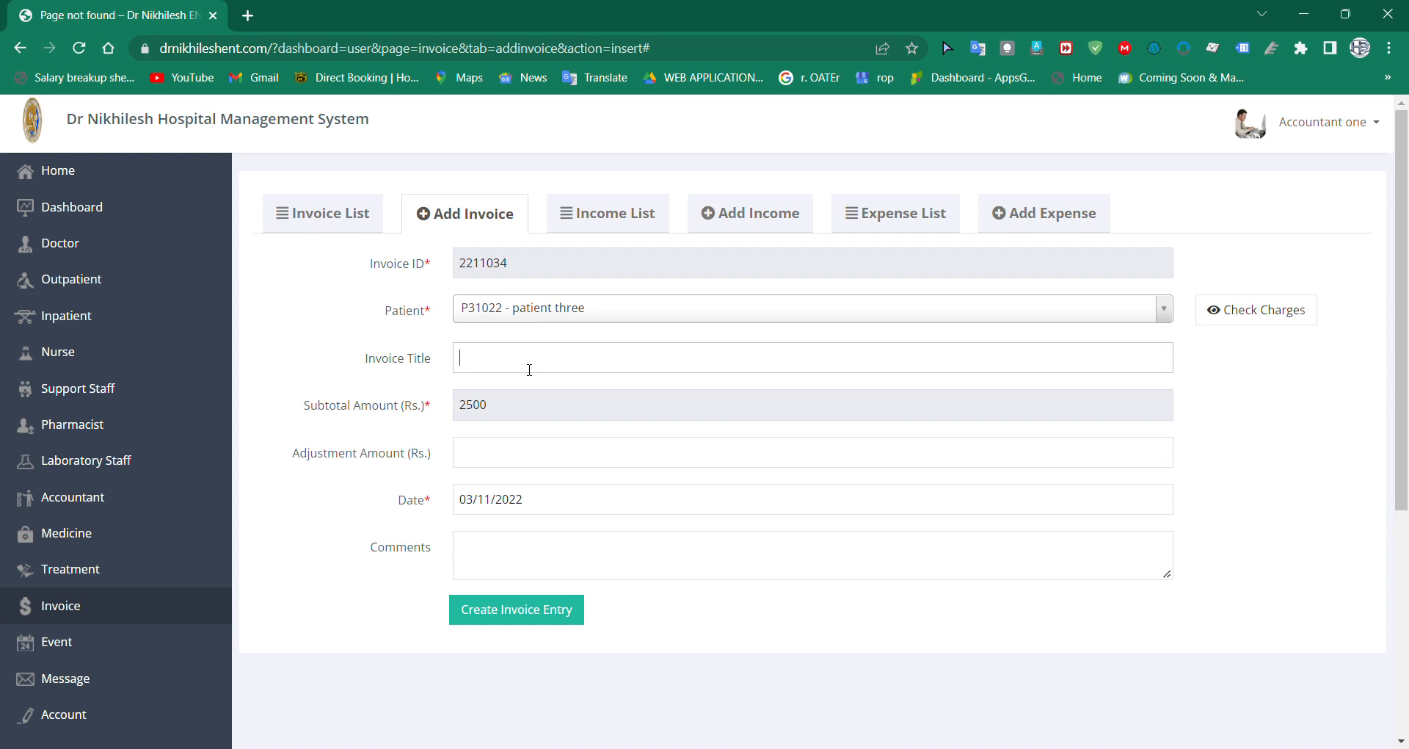
text(total Invoice)
click(508, 573)
text(njnxkn)
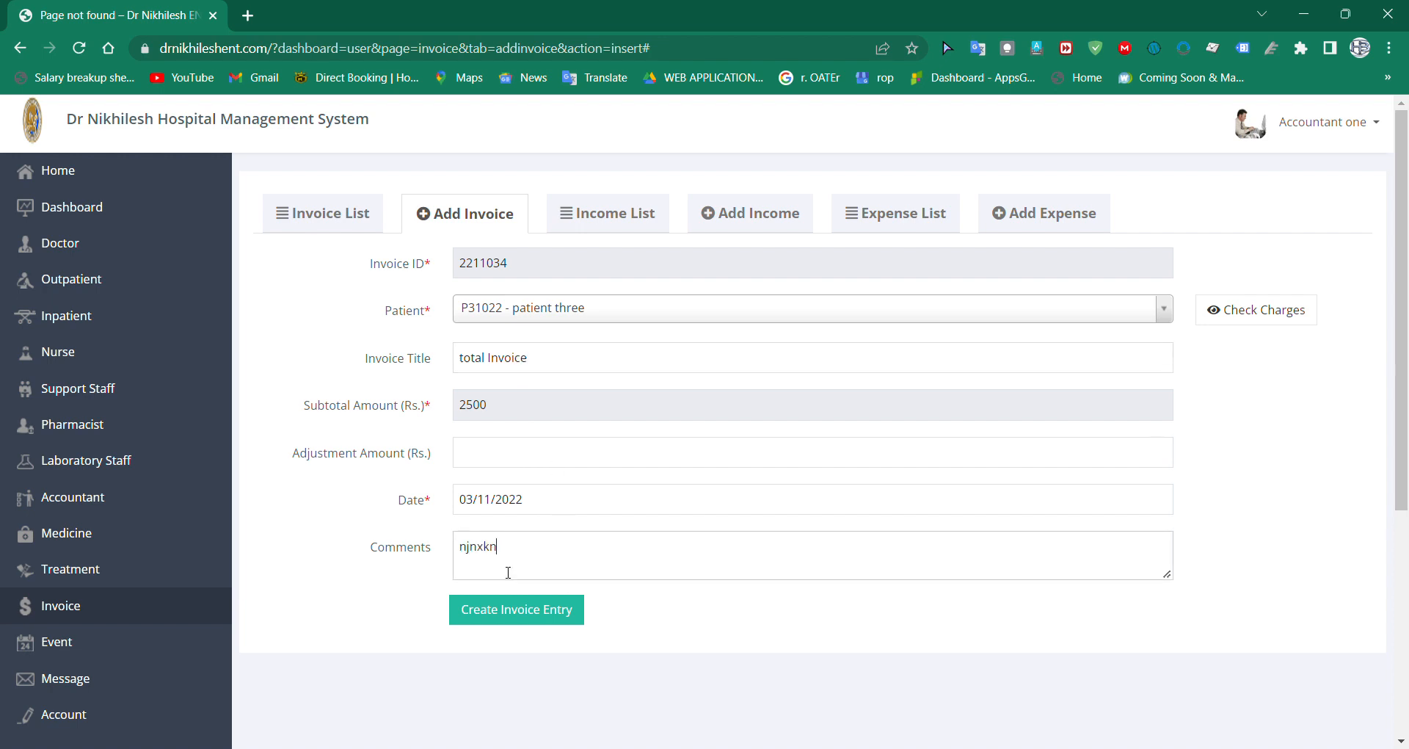
click(525, 620)
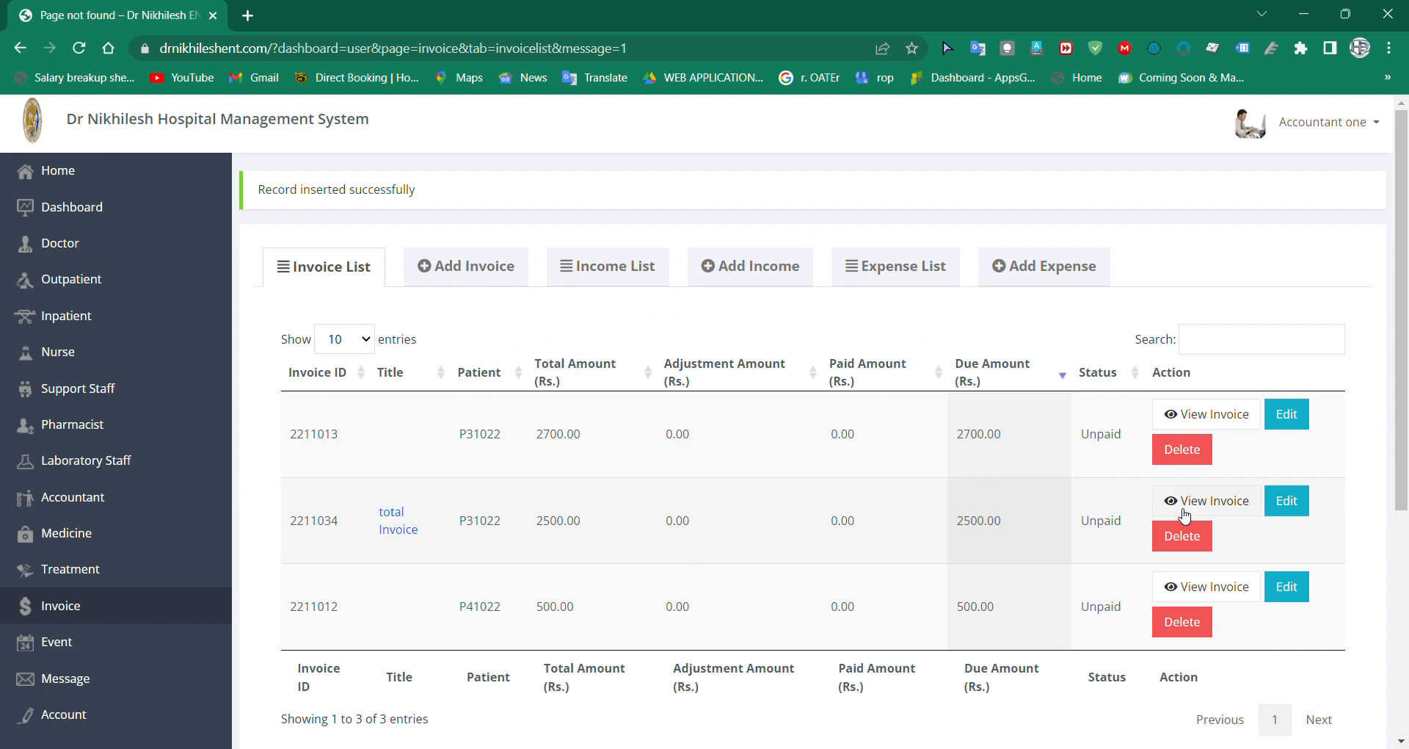
Step: View the new "total Invoice" invoice and examine its patient transactions, subtotal and grand total
click(1240, 505)
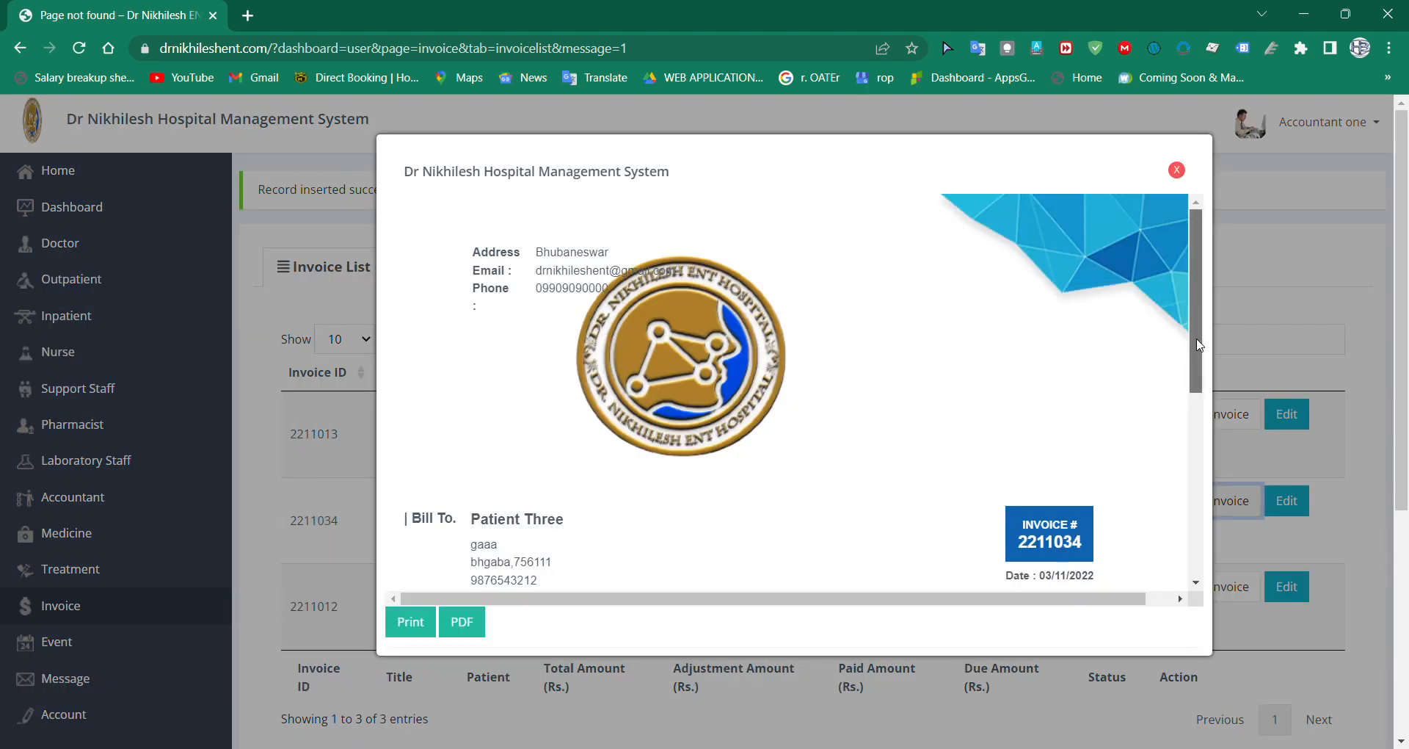
scroll(1204, 367, down, 2)
scroll(1207, 367, down, 3)
scroll(1214, 421, down, 2)
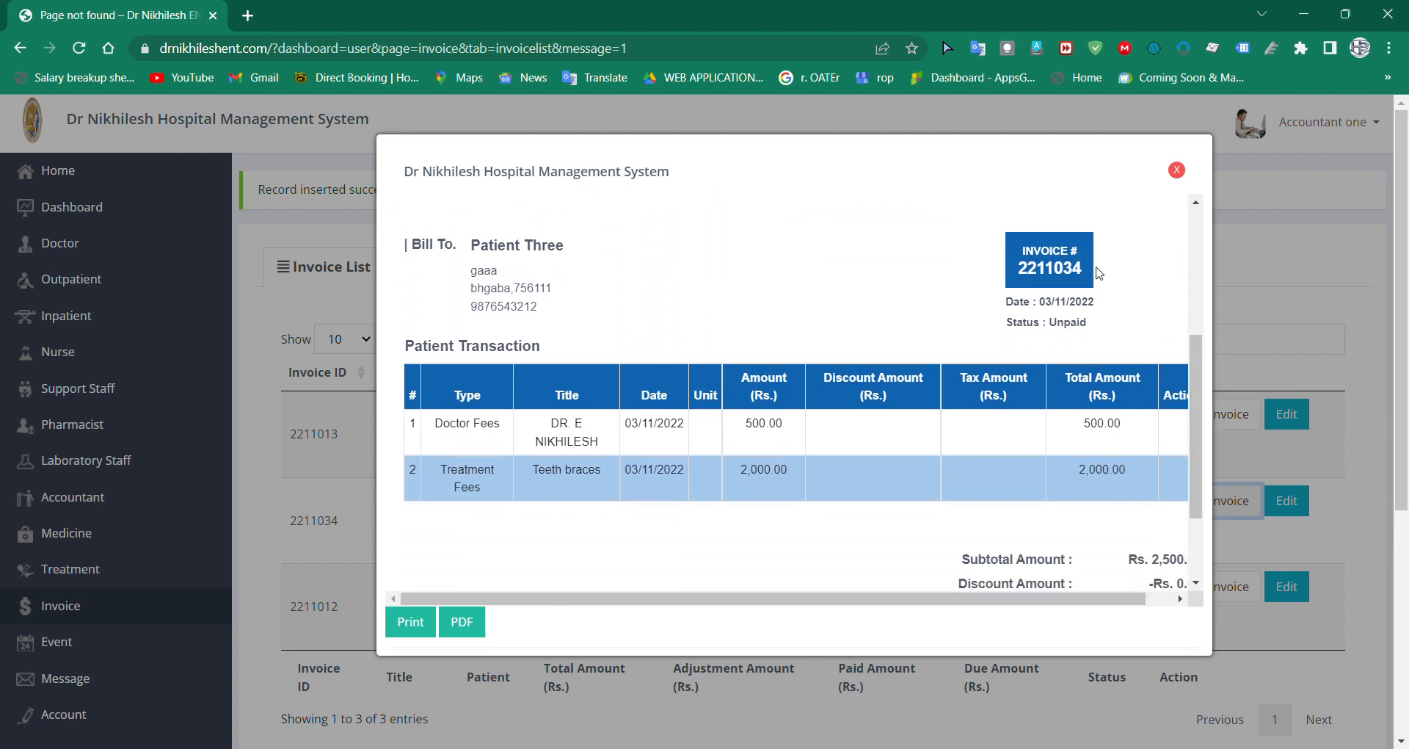
drag(1193, 378, 1201, 433)
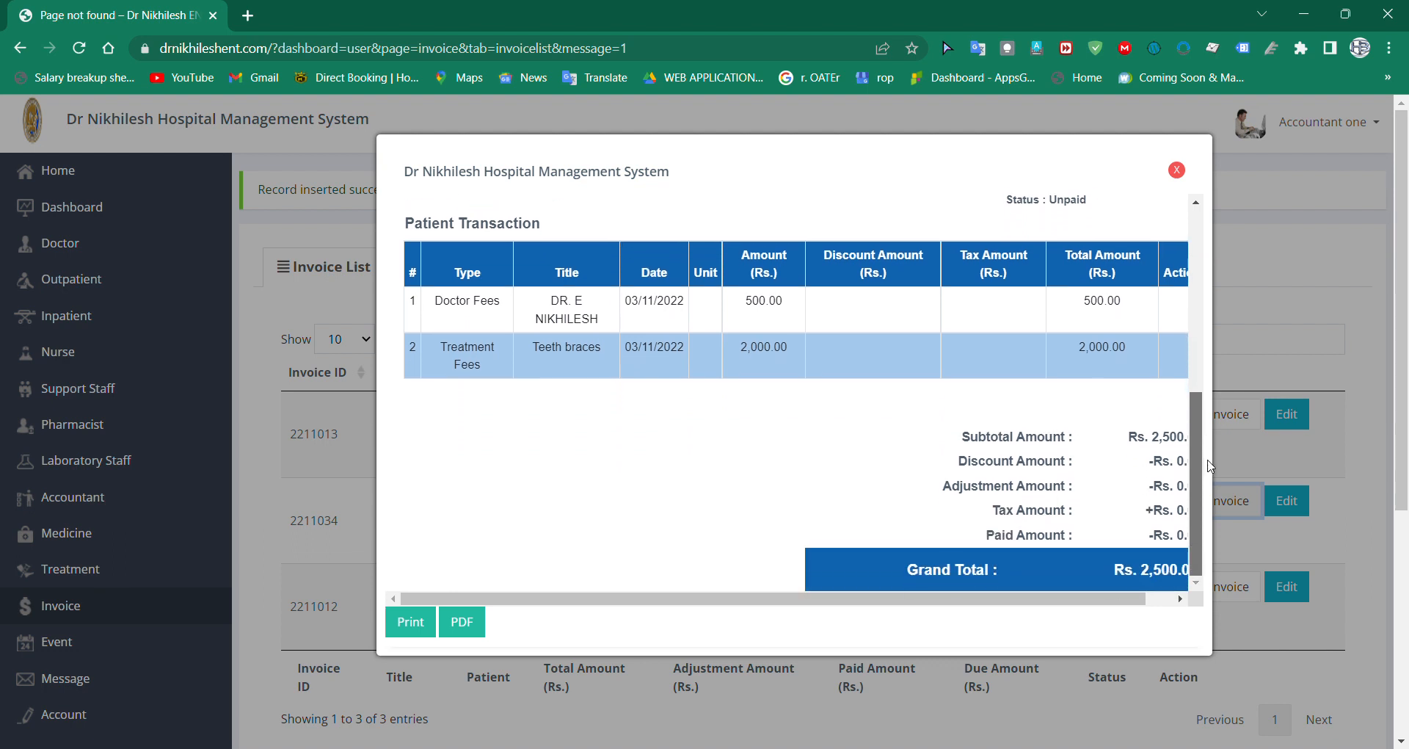
click(1170, 598)
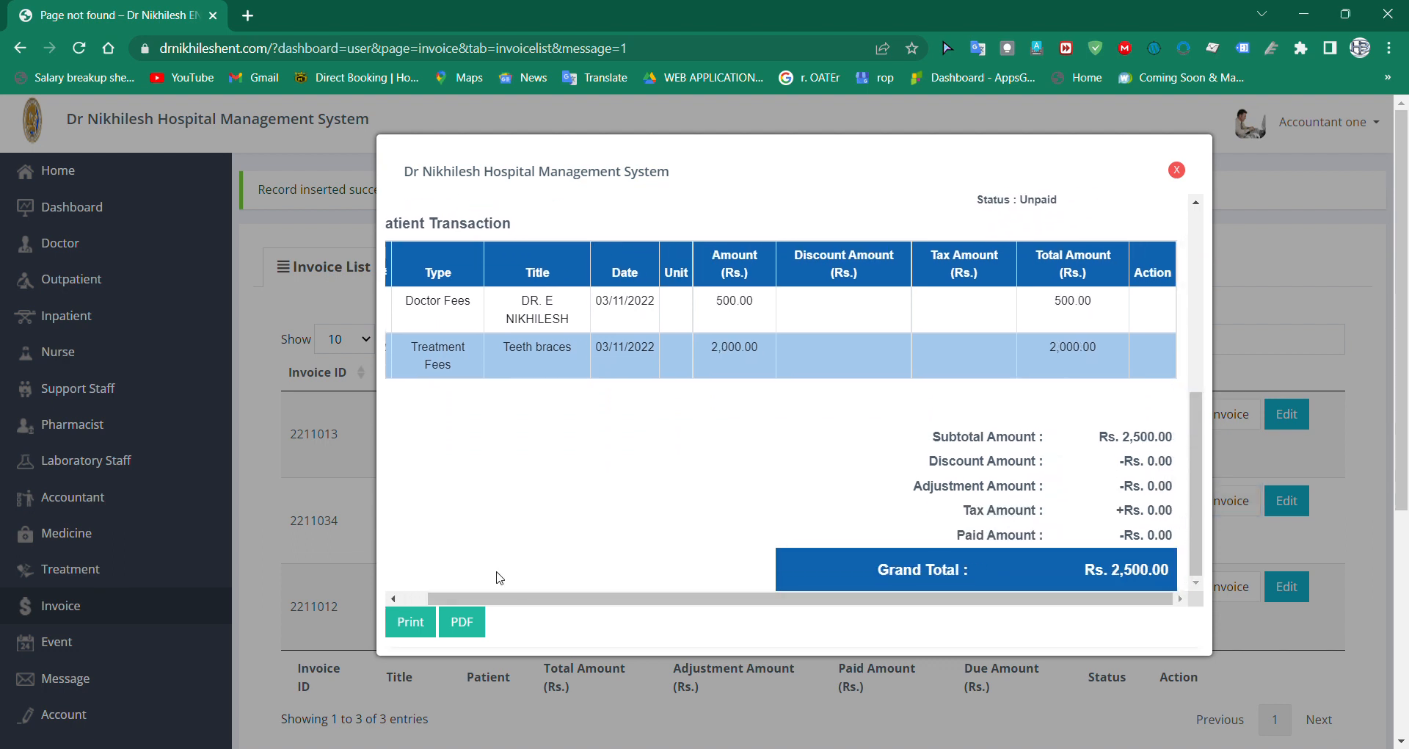
Step: Print all pages of the invoice in portrait and colour on the AnyDesk Printer, and close the invoice view
click(419, 632)
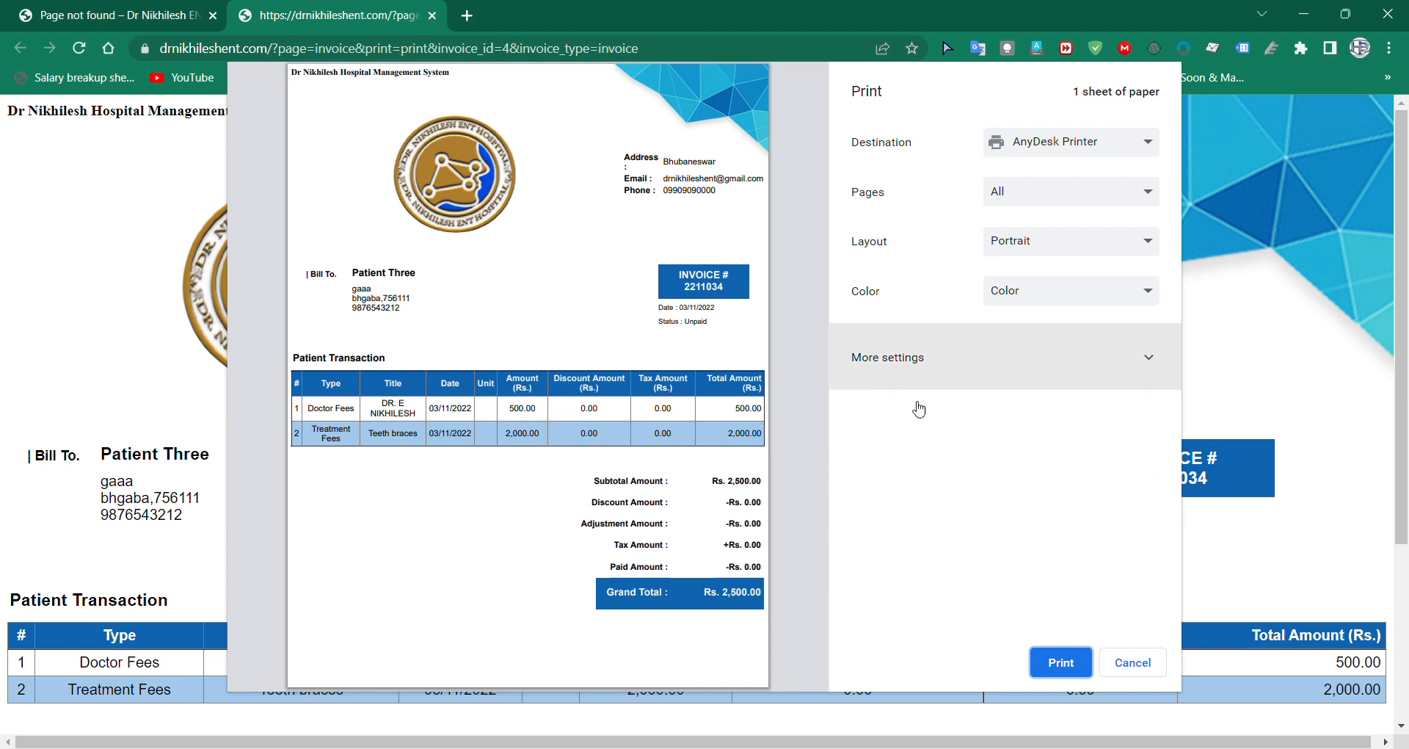
click(1072, 669)
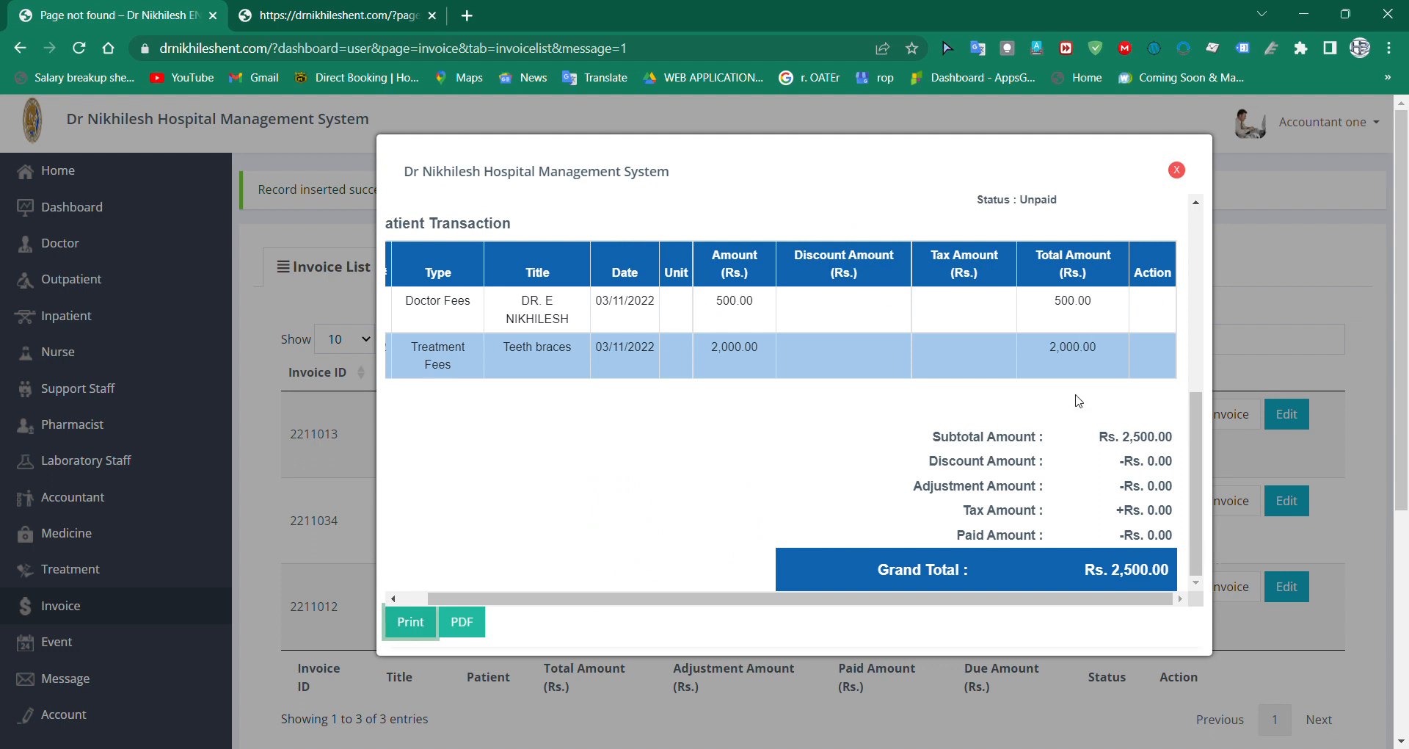
click(1177, 172)
click(1178, 170)
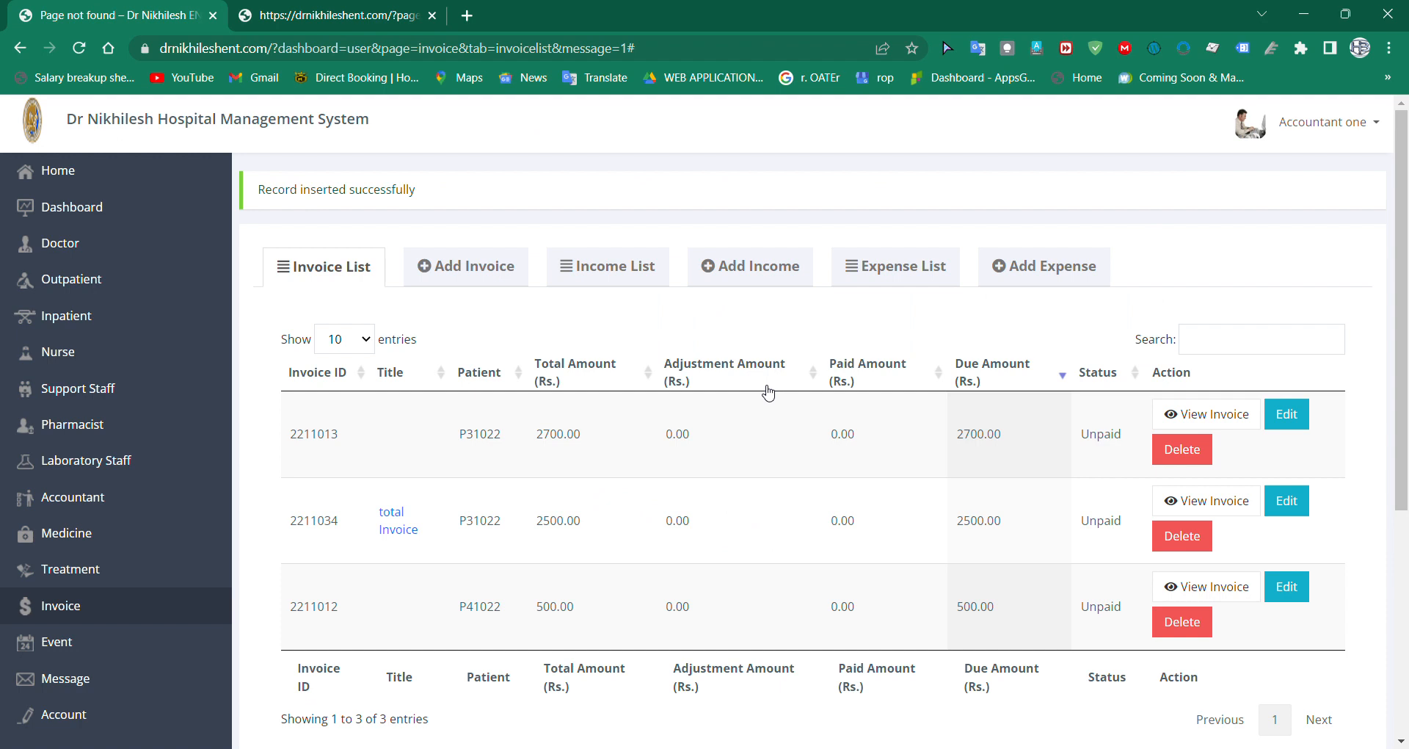
Step: Look over the blank income form and return to the invoice list to check the invoices
click(745, 267)
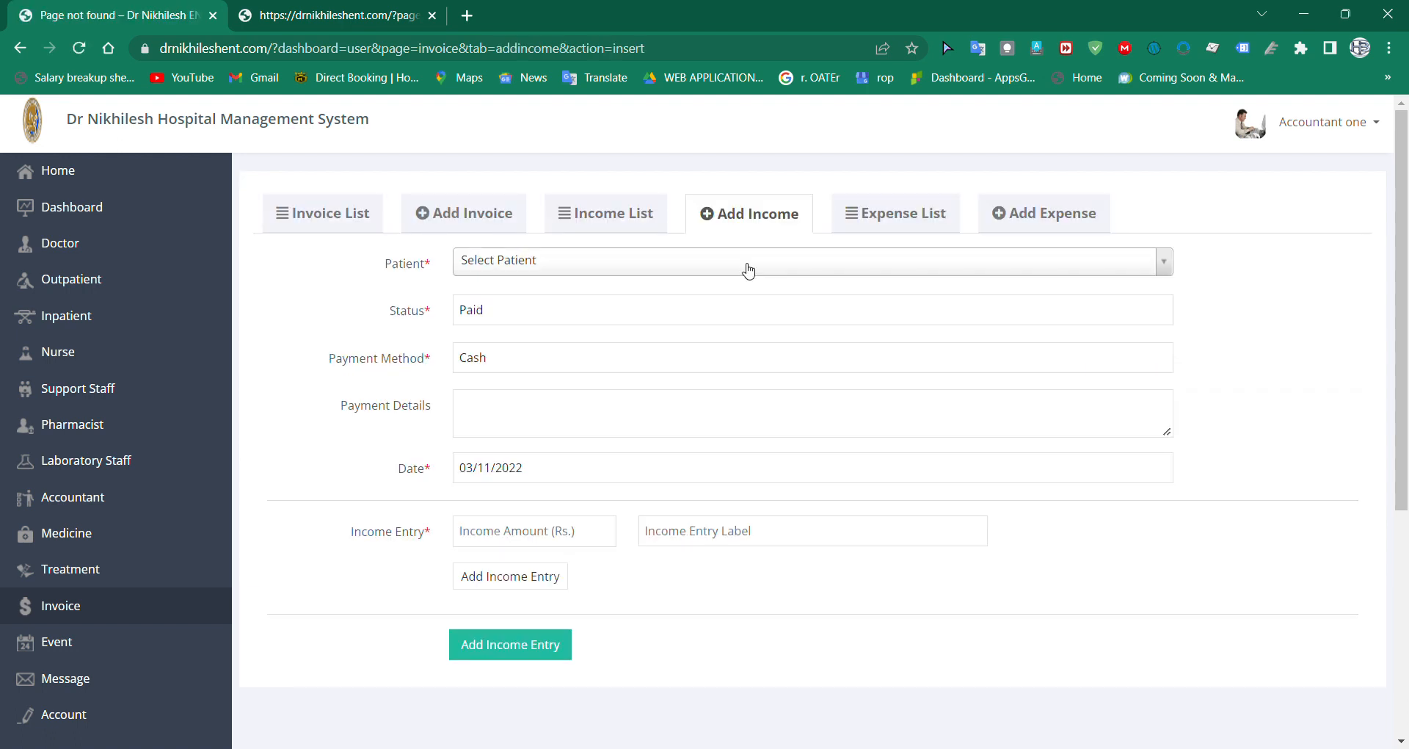
click(479, 213)
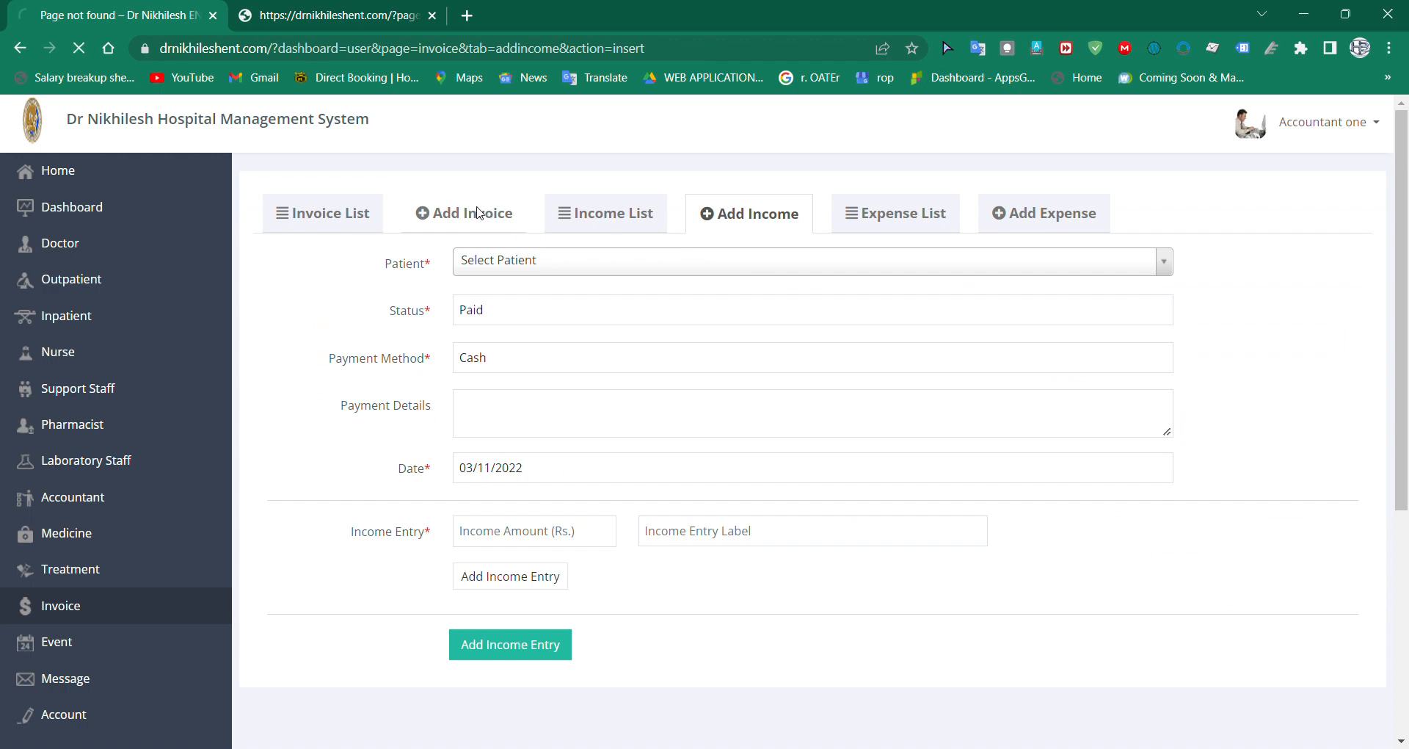
click(343, 213)
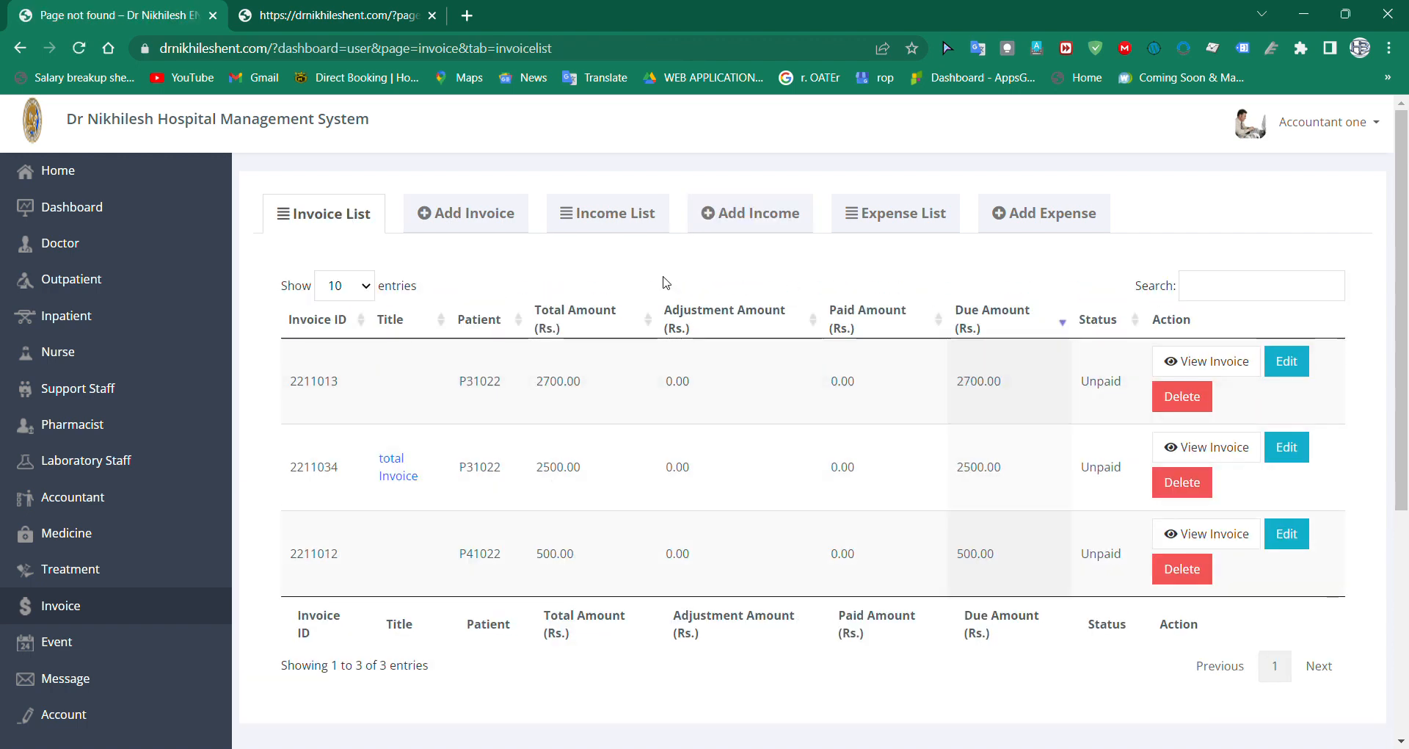
Step: Start an income record for patient three with status Paid and payment method Cash
click(734, 217)
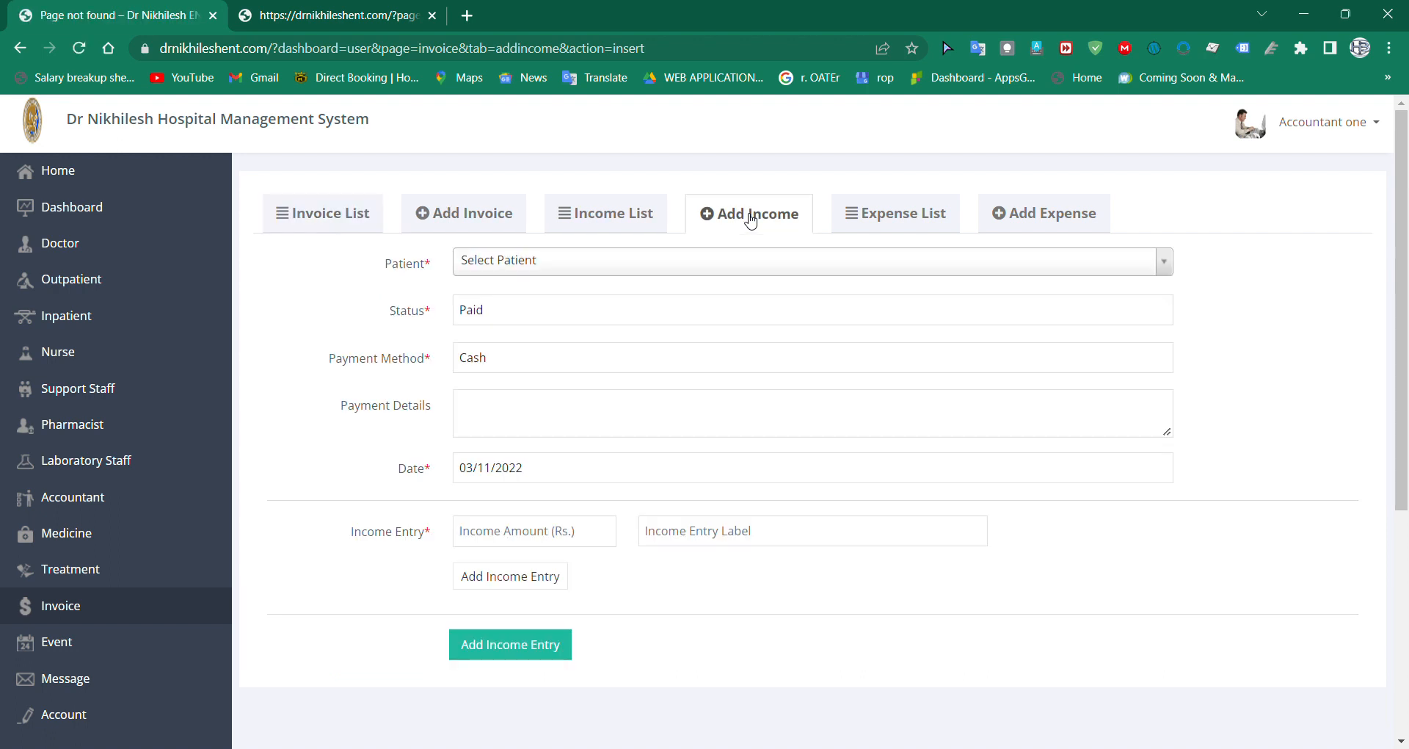
click(699, 263)
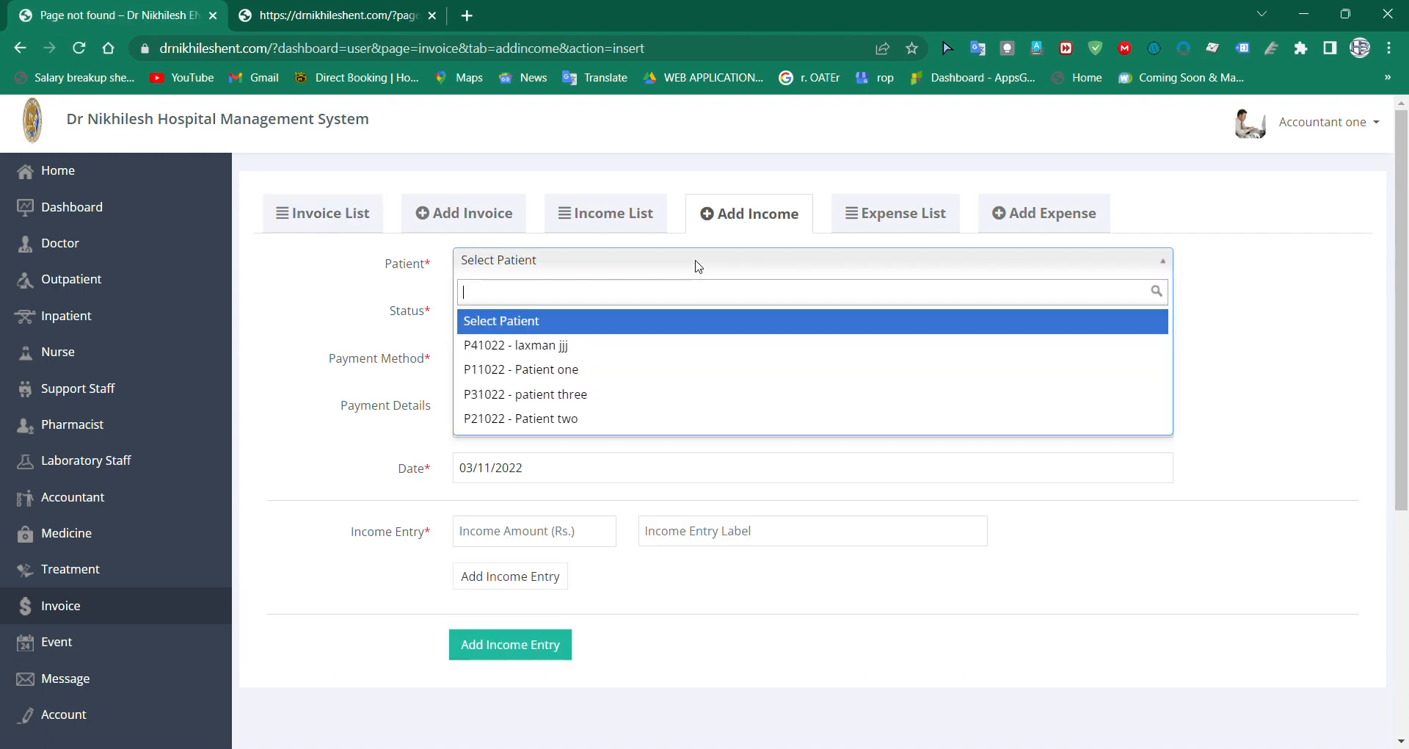
click(664, 393)
click(579, 307)
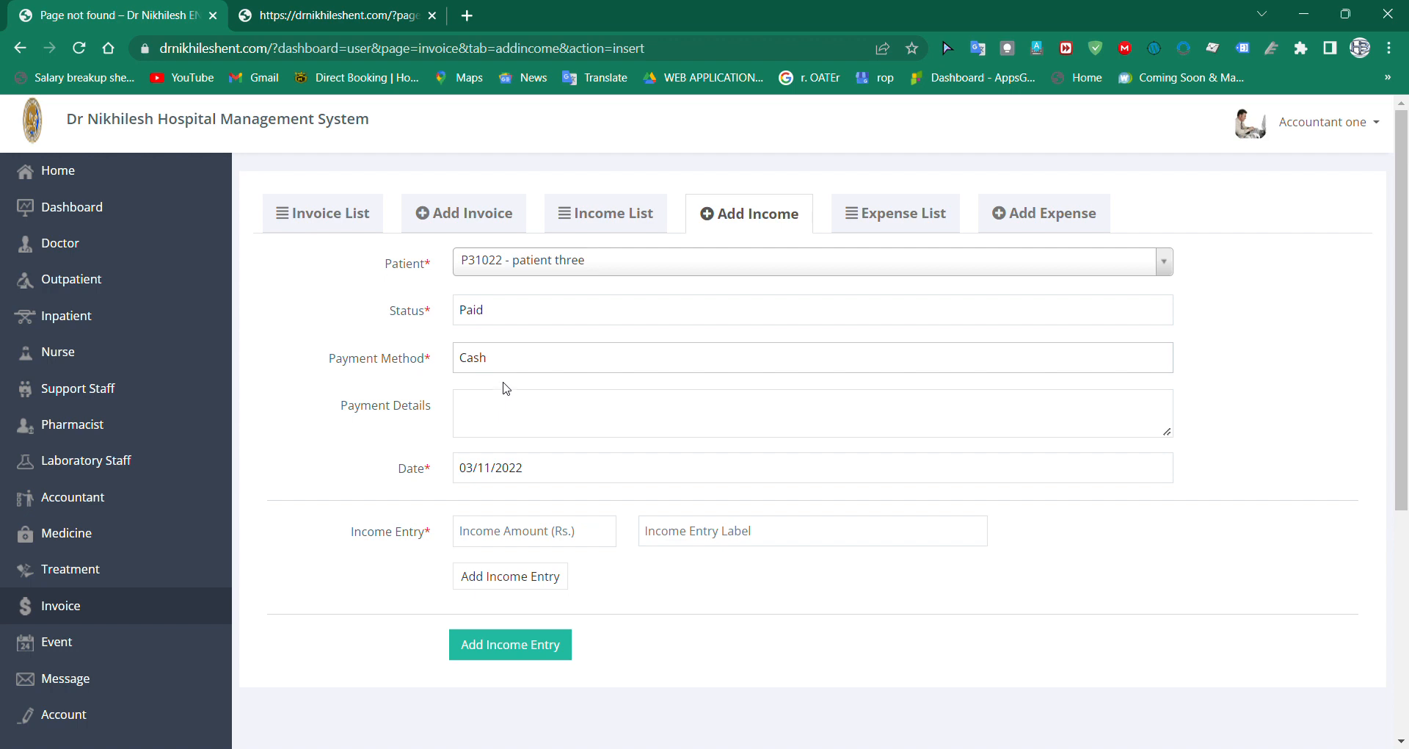
click(513, 429)
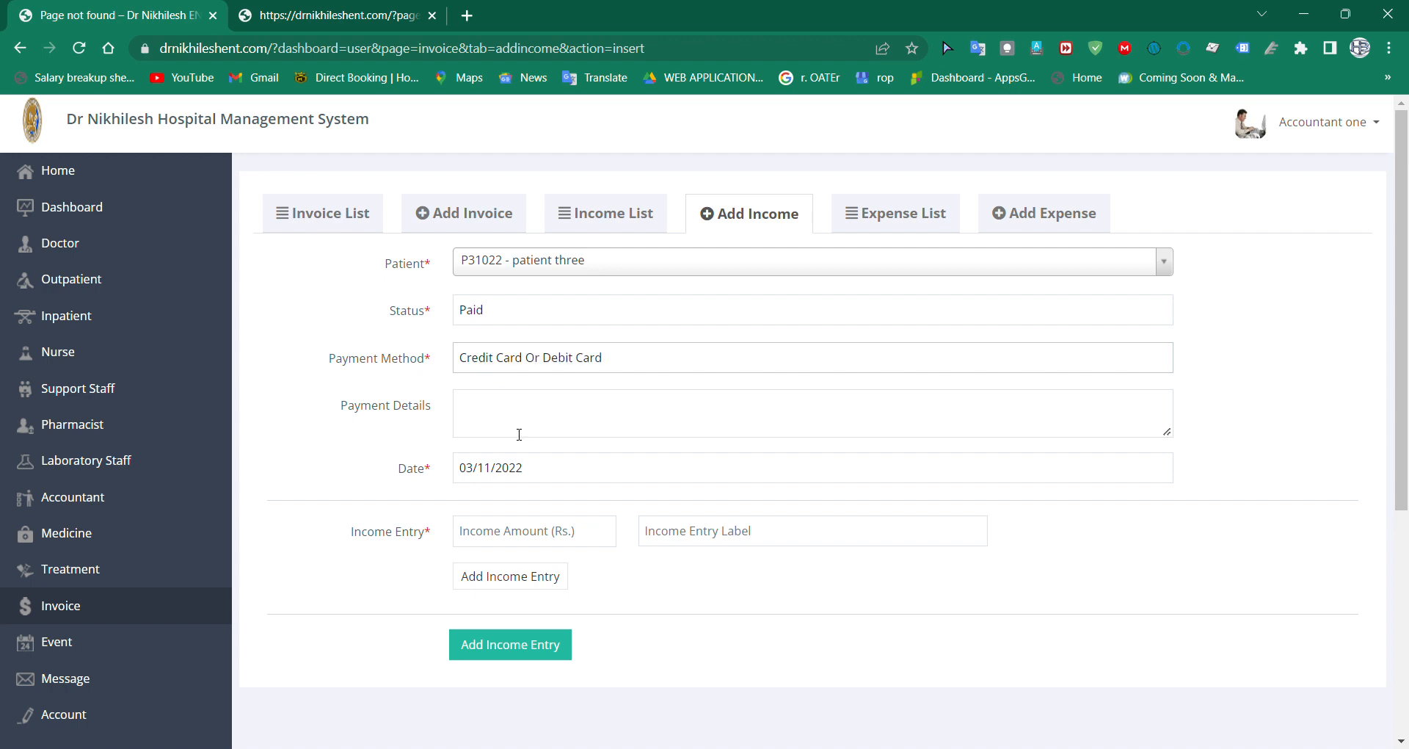
click(584, 392)
Step: Enter treatment as the payment details of the income record
click(528, 409)
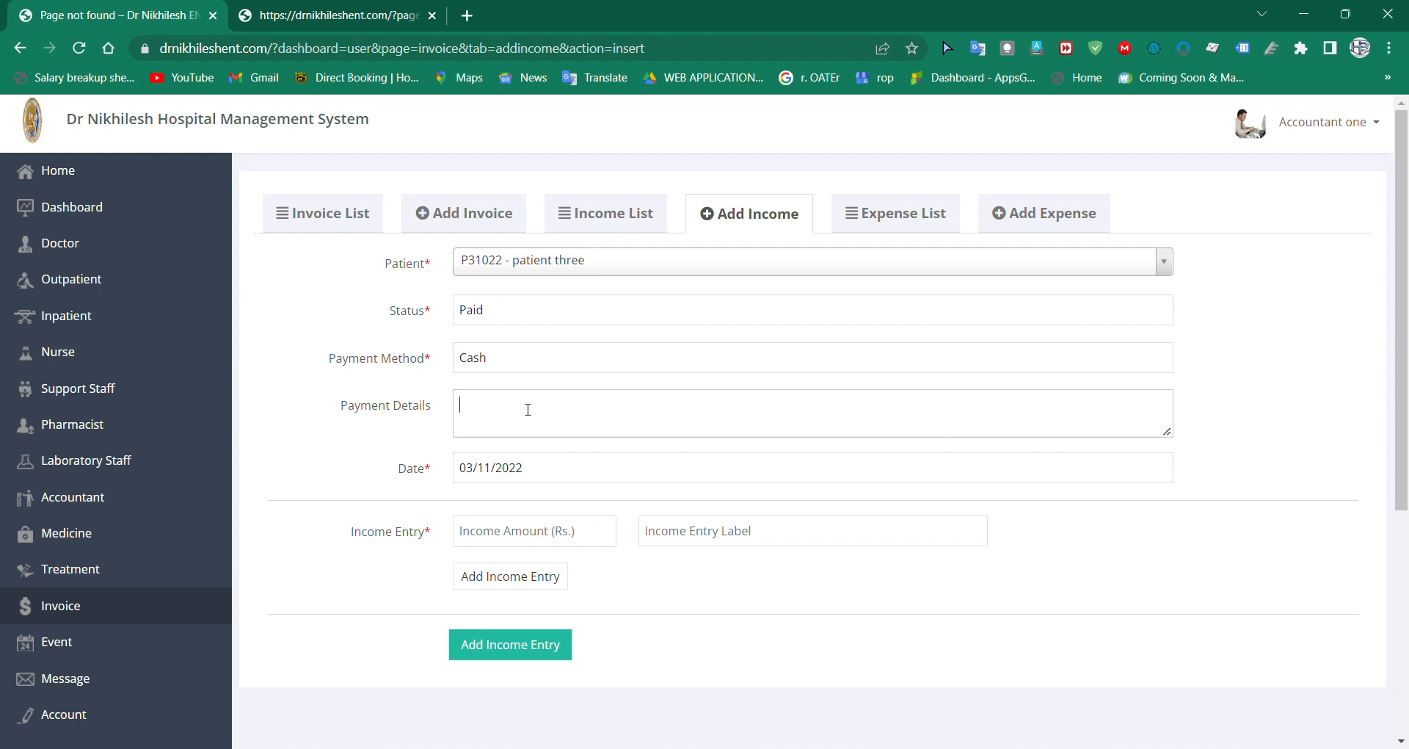
text(invoice)
key(ctrl+a)
key(BackSpace)
text(treatment)
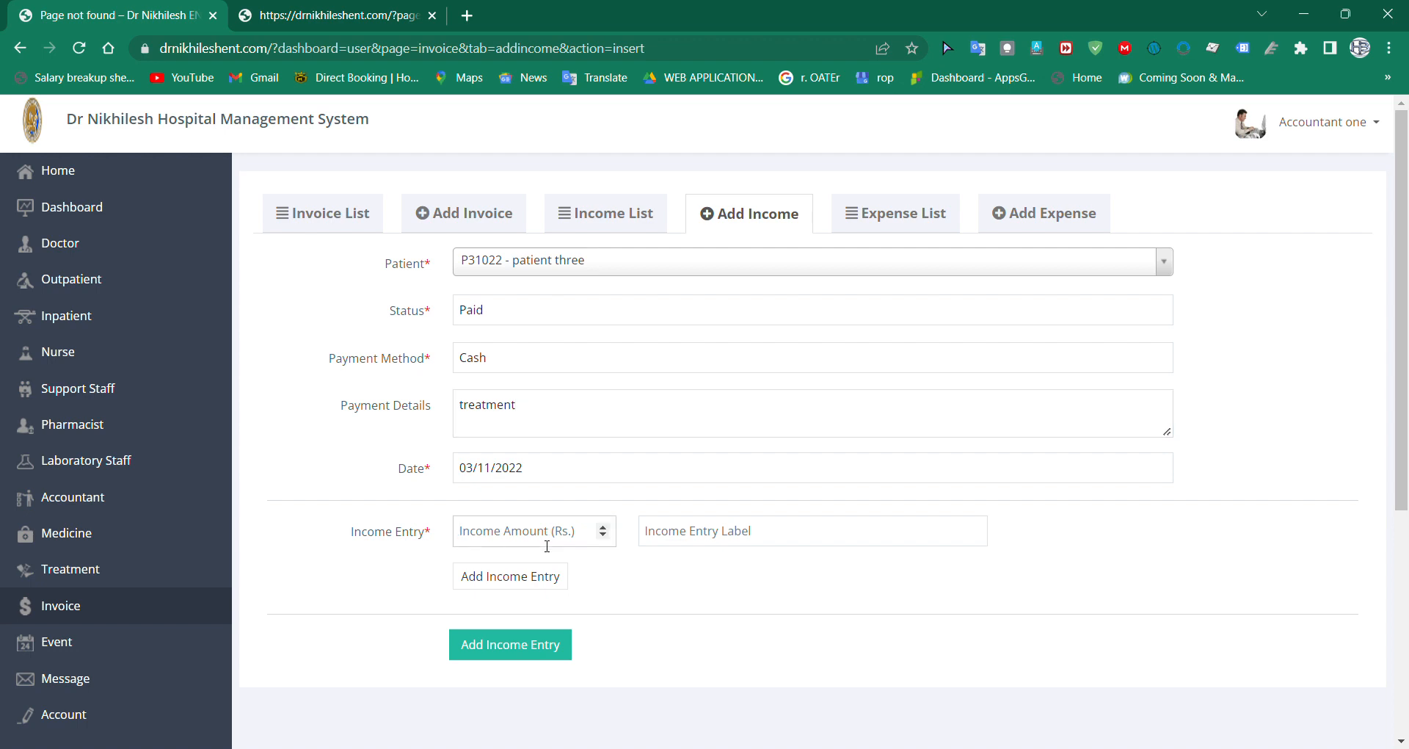
text(2500)
Step: Fill in the income entry with an amount of 2500 Rs. and the label "treatment amount"
click(720, 535)
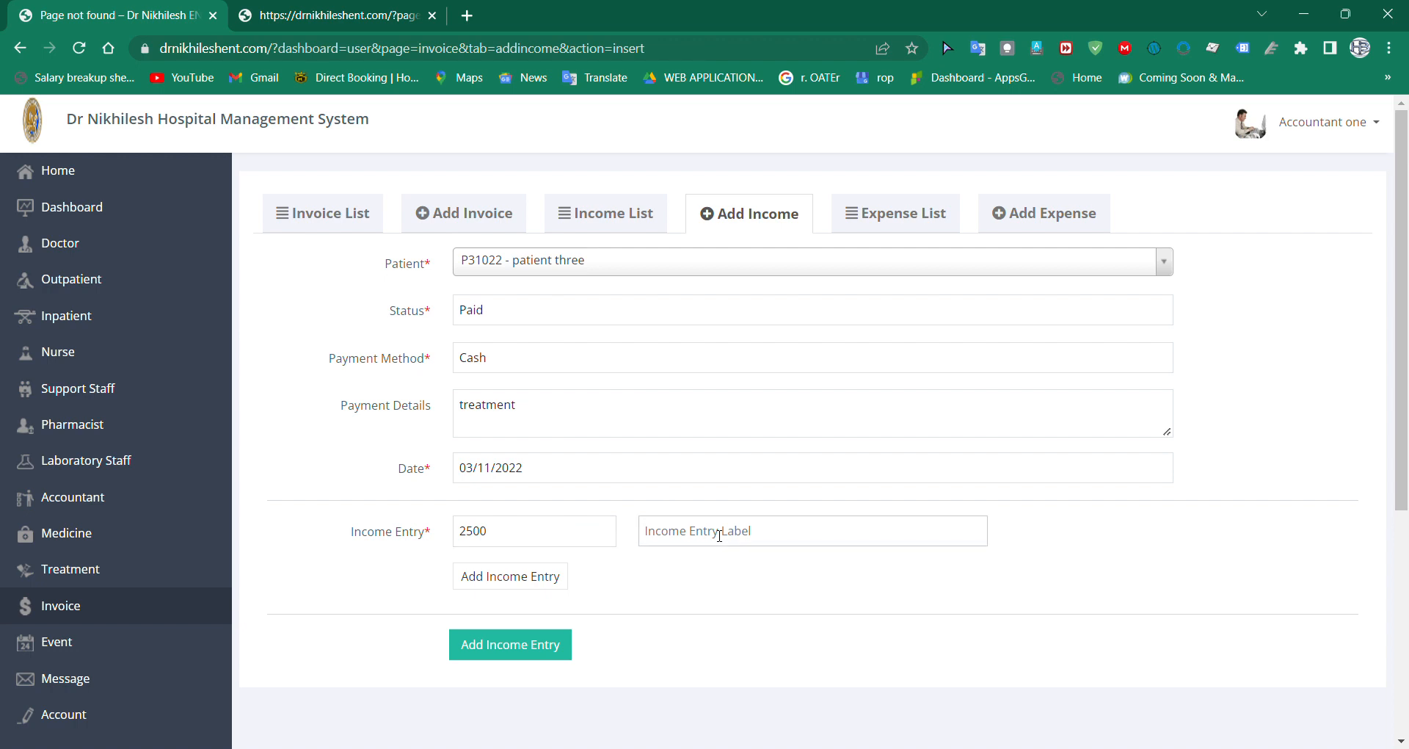
text(treatment amount)
Step: Add a second, blank income entry row and delete it
click(519, 576)
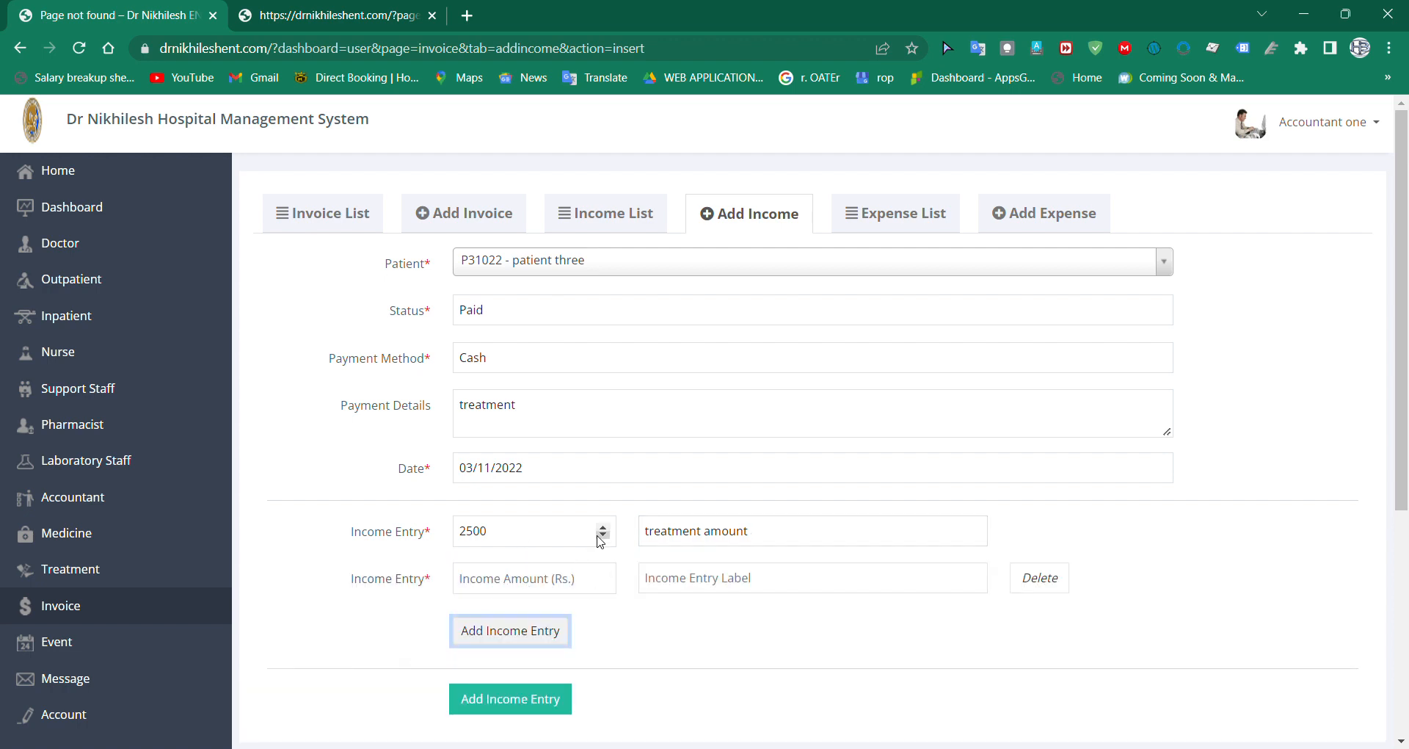
click(1055, 584)
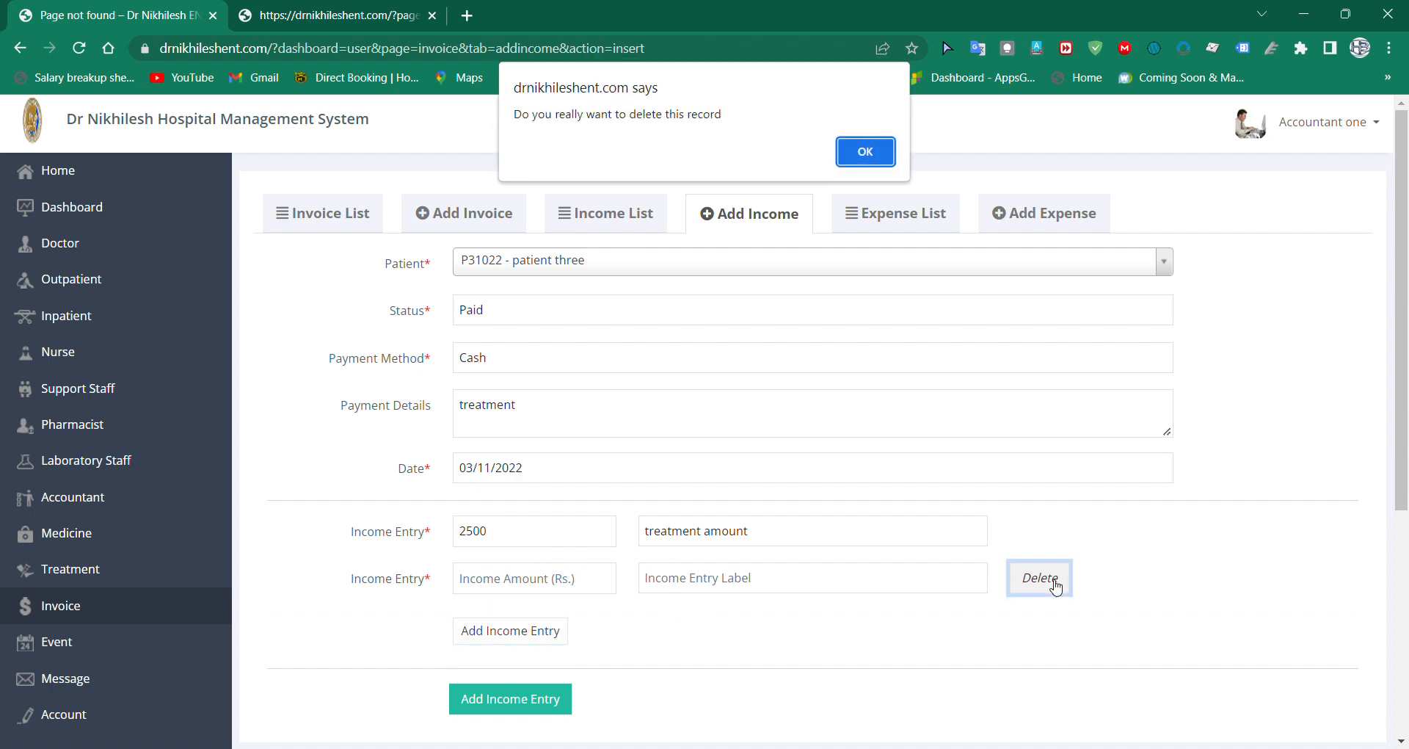
click(863, 150)
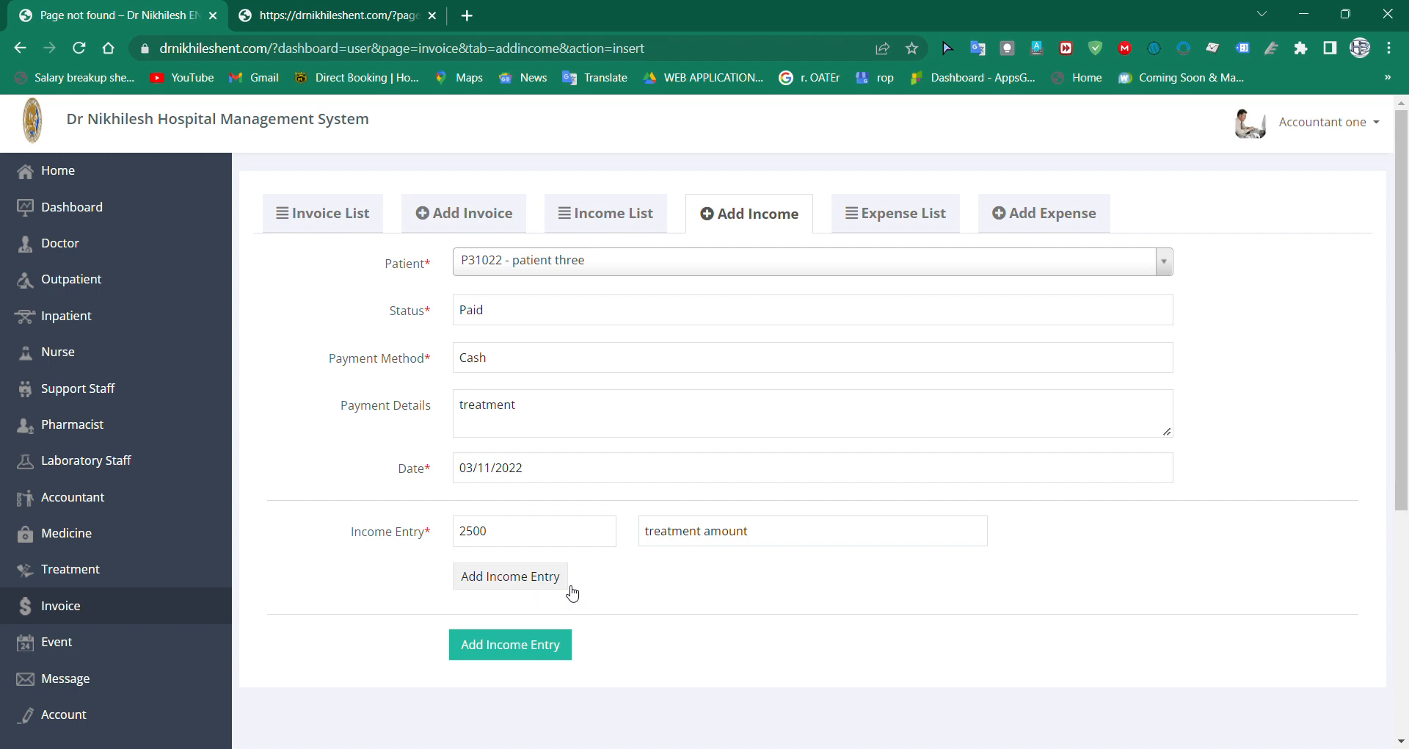
Step: Save patient three's income record and review the invoice list and the income list
click(540, 659)
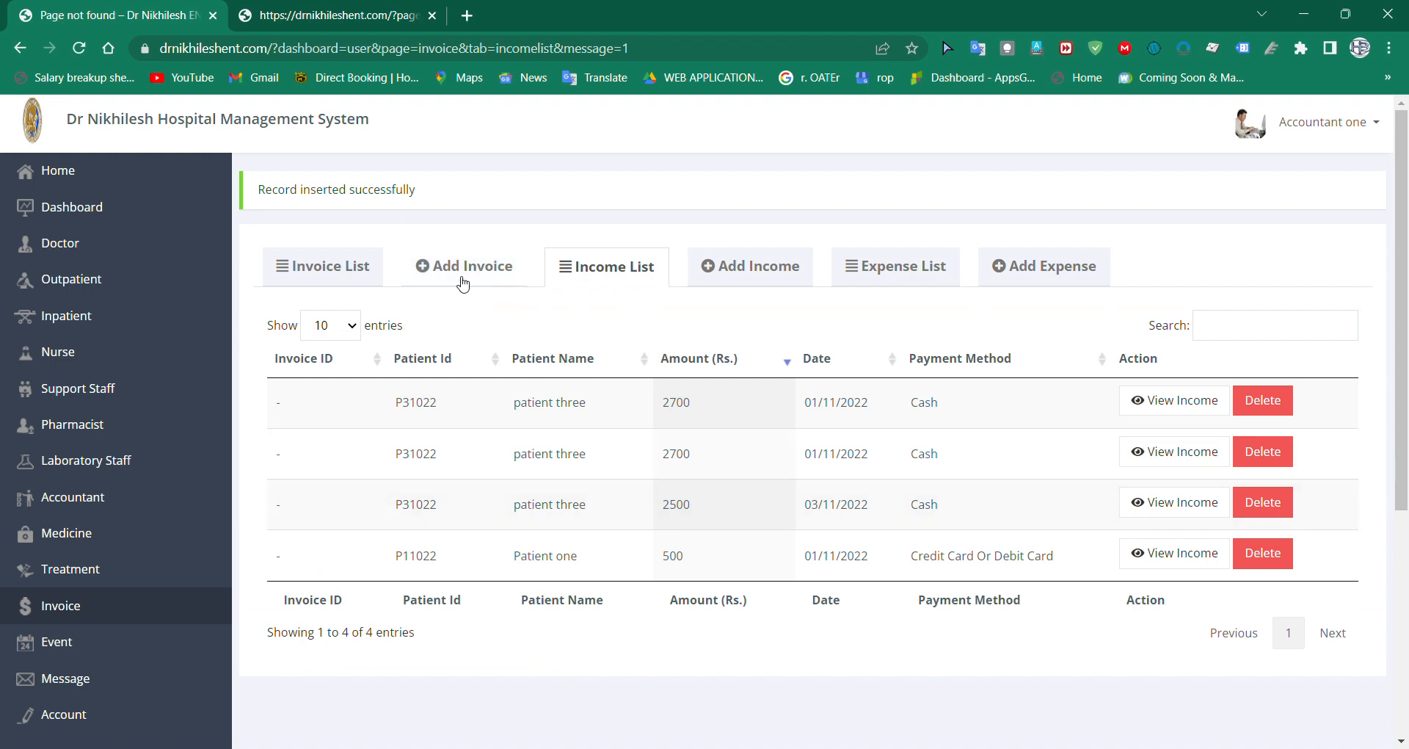
click(362, 273)
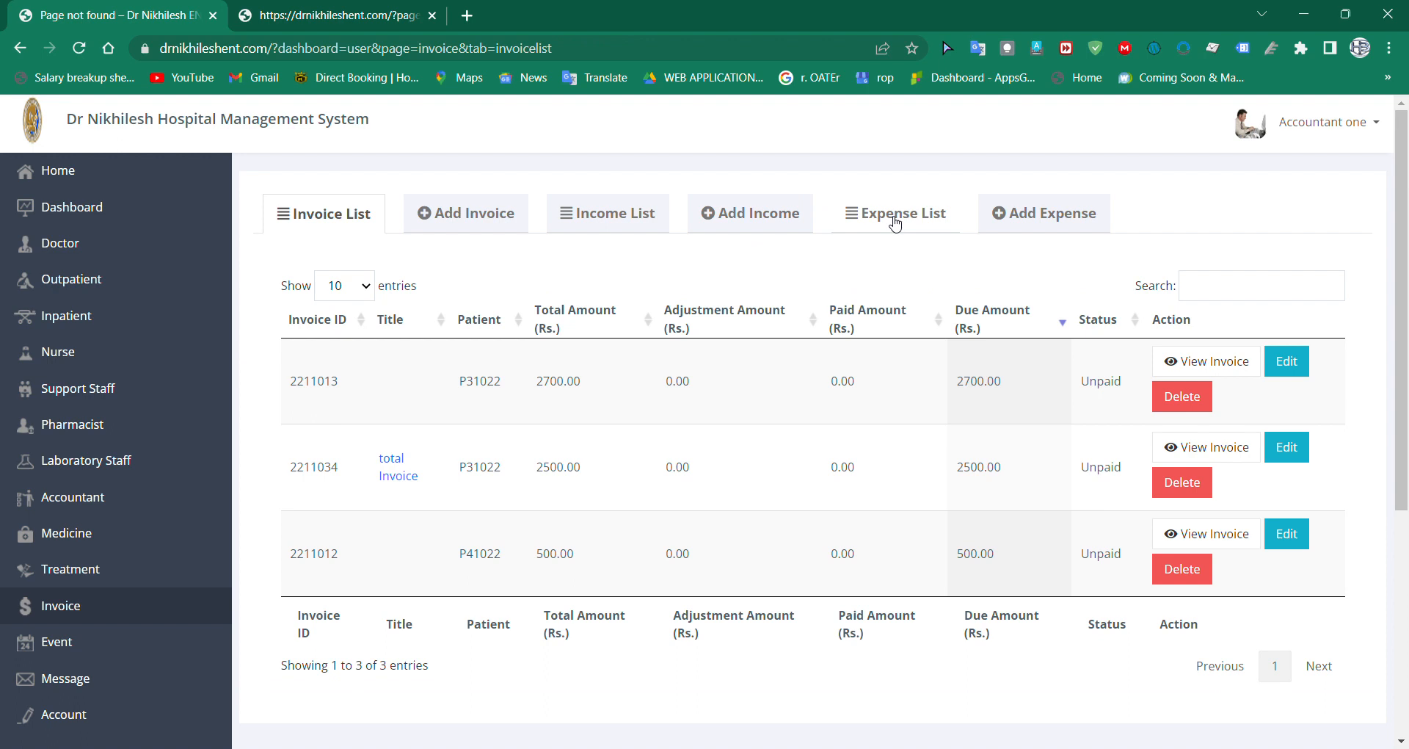
click(646, 224)
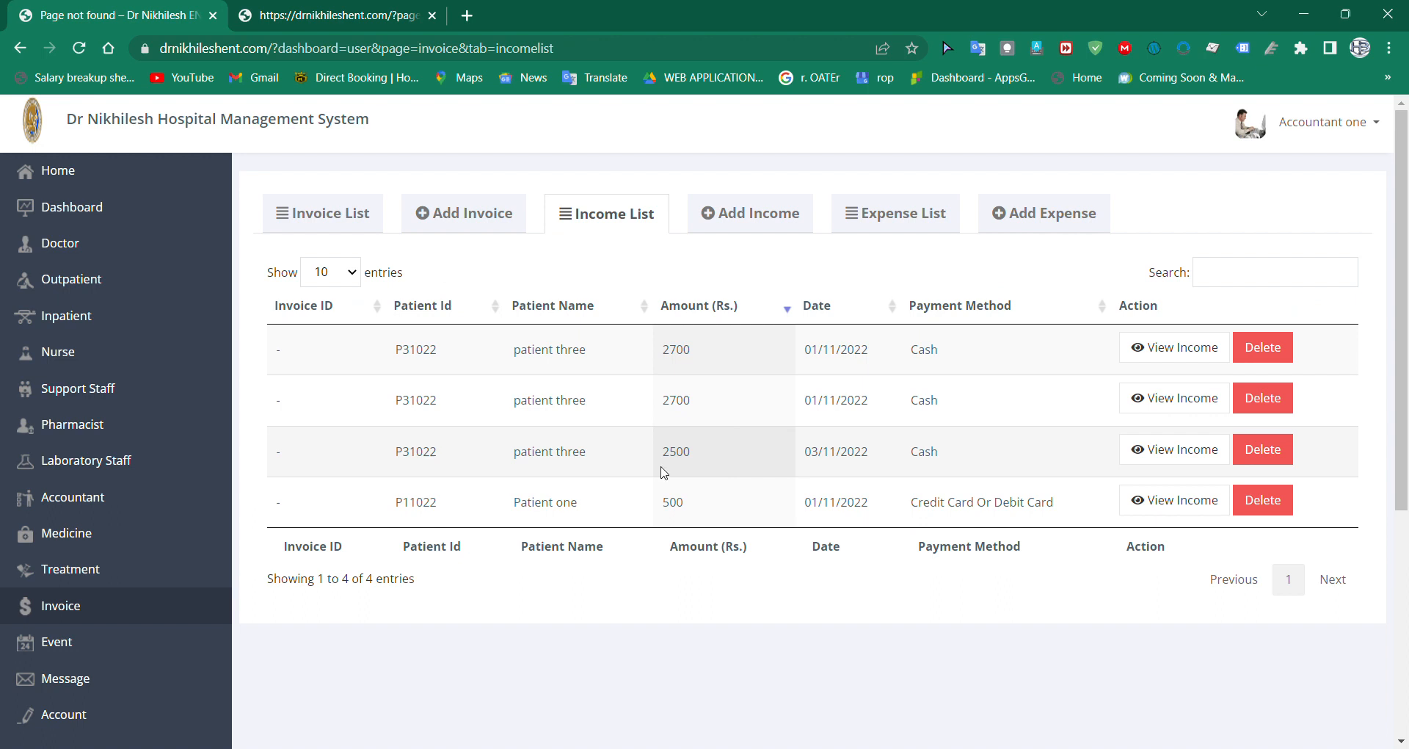
Step: View patient three's 2500 Rs. income record dated 03/11/2022, print its receipt and close the record
click(1190, 456)
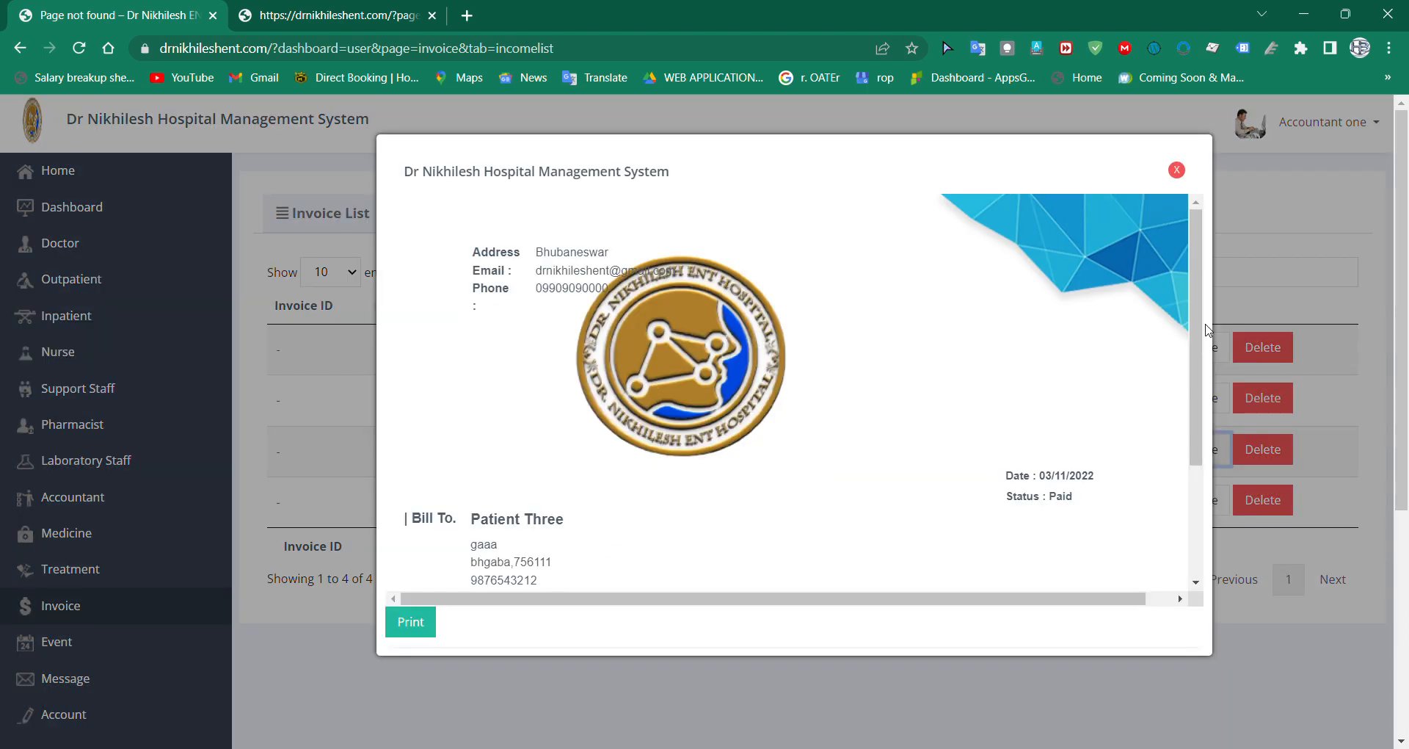
drag(1204, 327, 1214, 444)
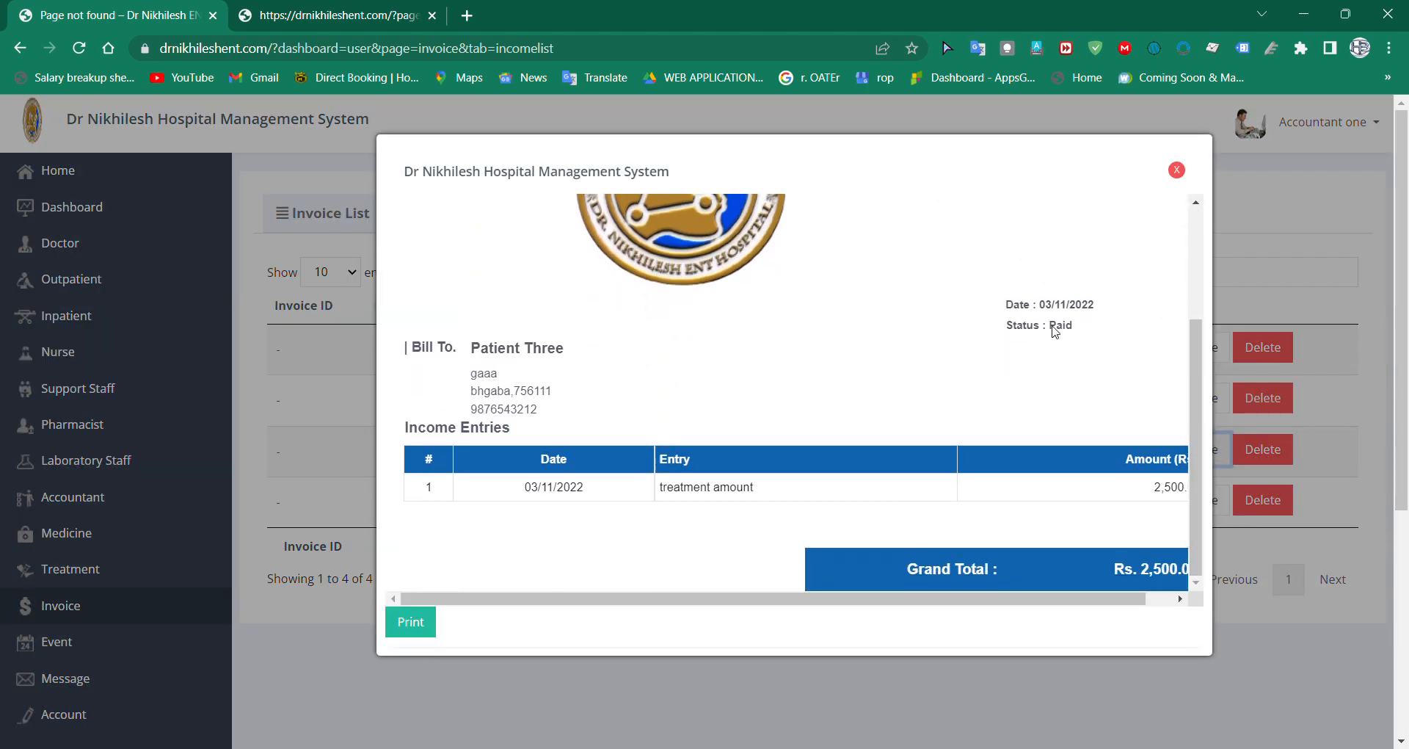
click(1159, 599)
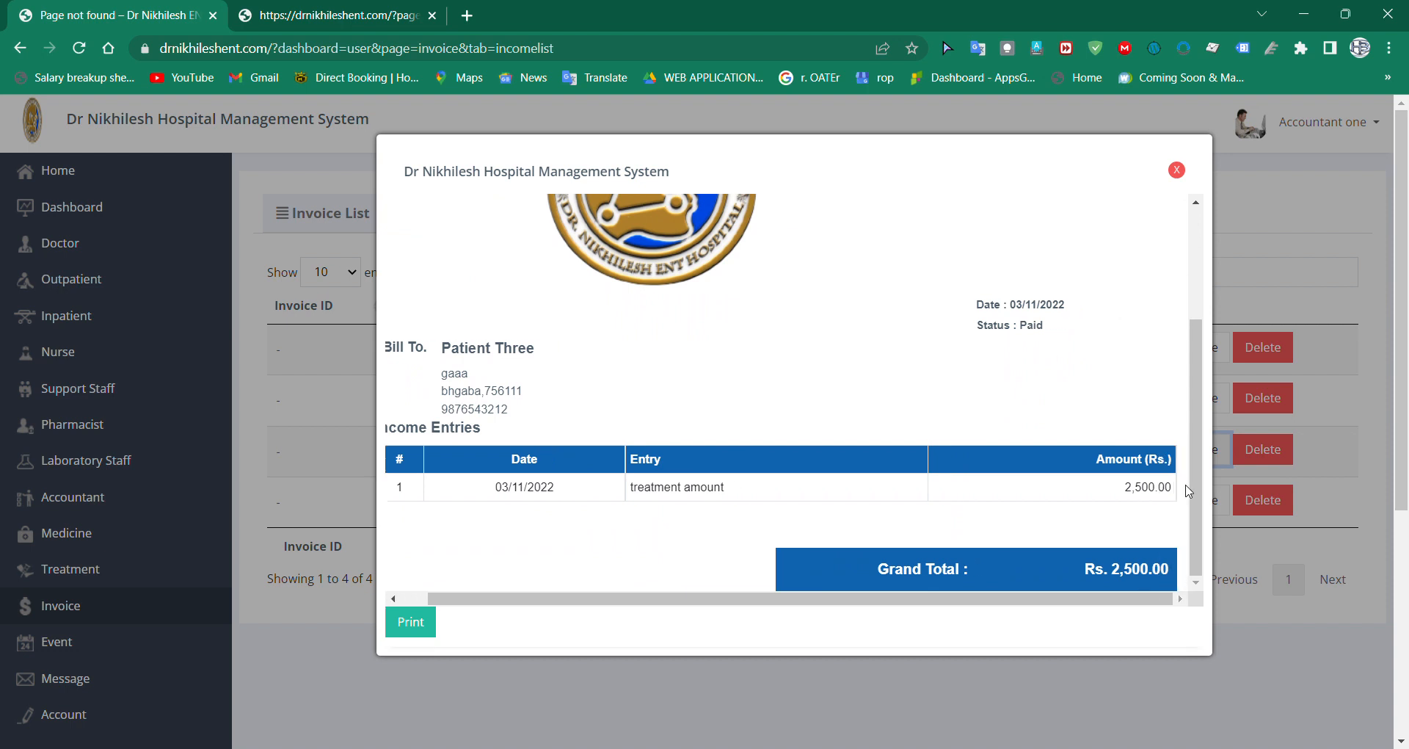
click(422, 635)
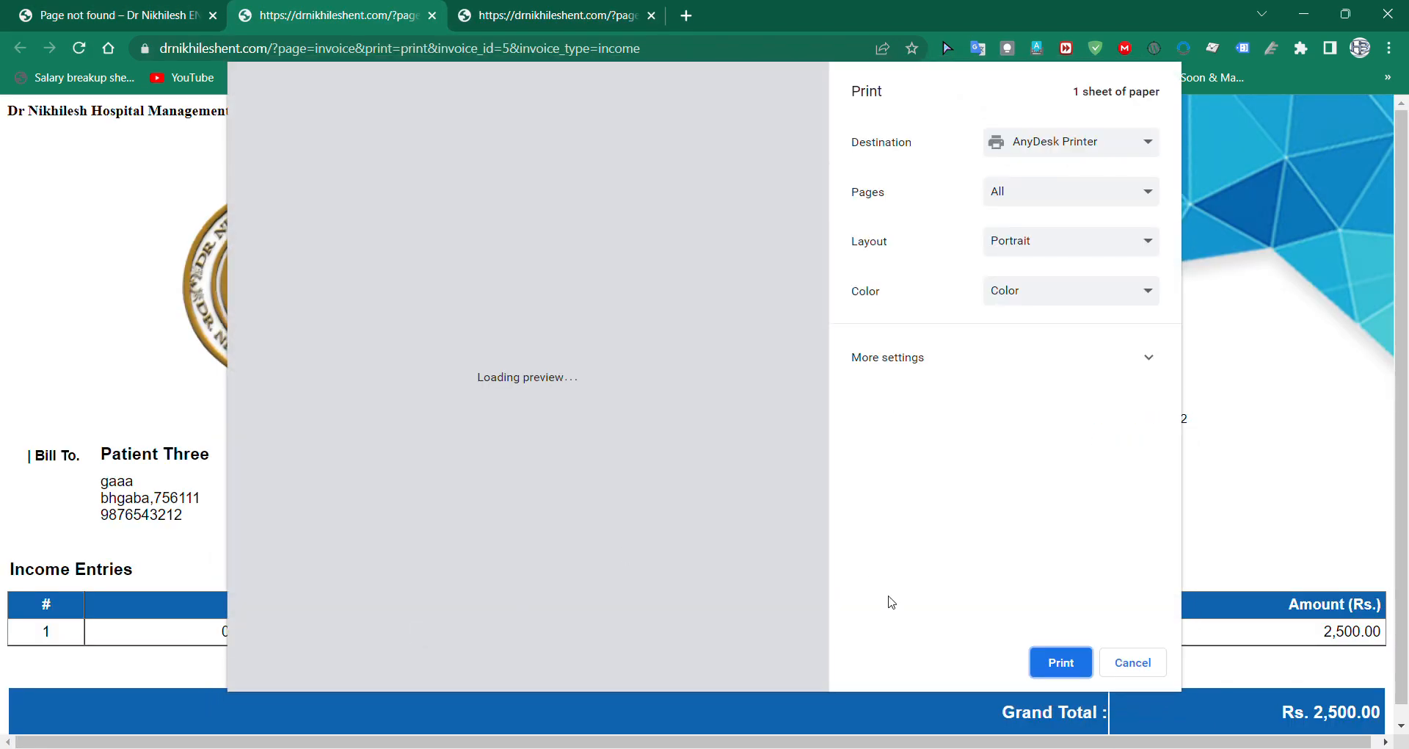
click(1071, 673)
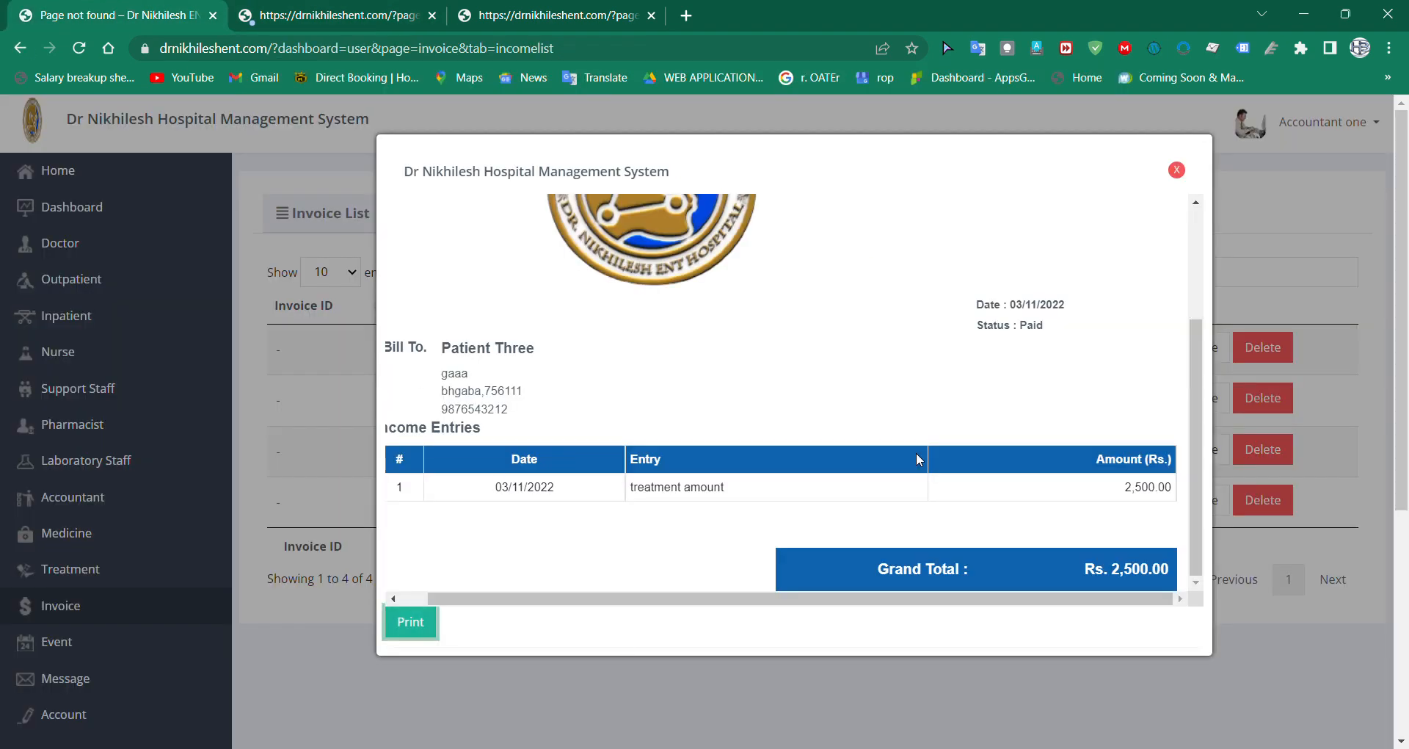
click(1177, 171)
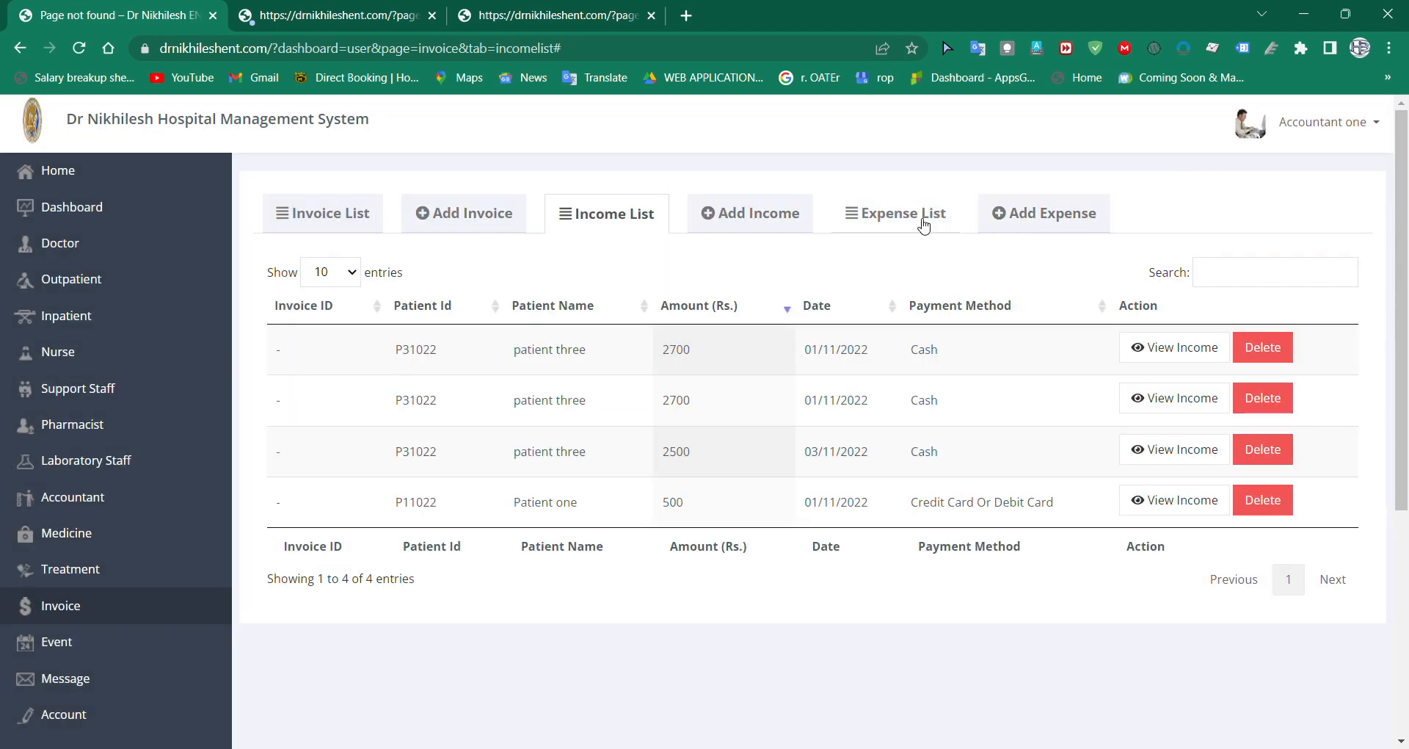
Step: Start a new expense record
click(1018, 214)
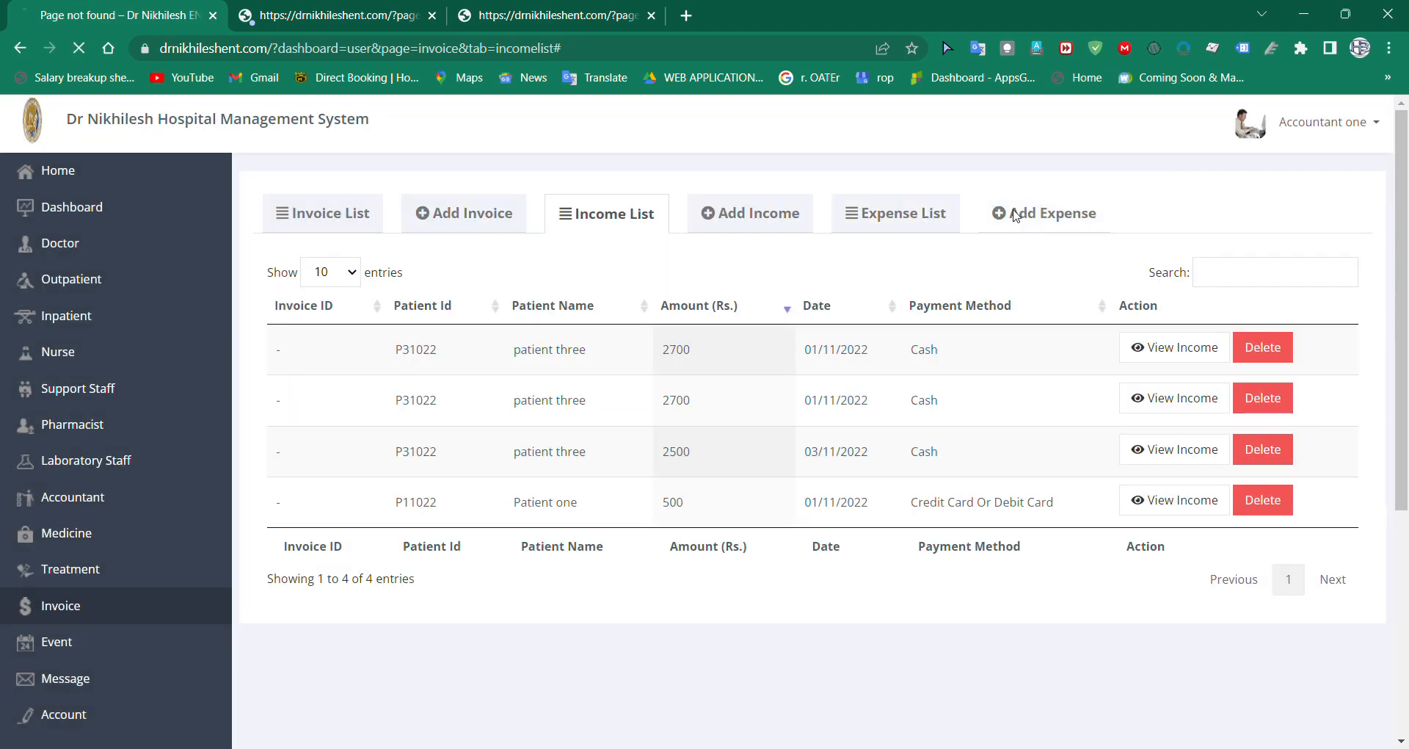